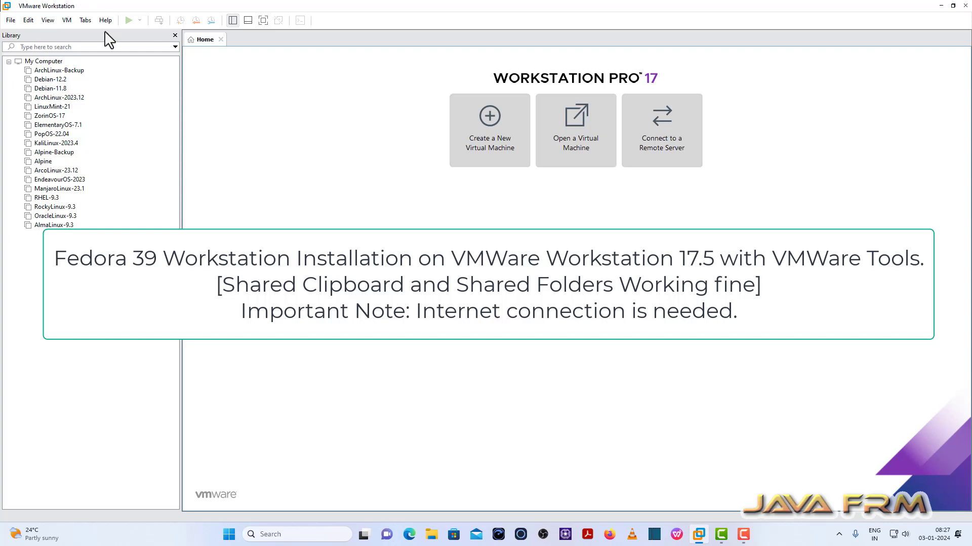
- Confirm the About box shows VMware Workstation 17.5.0, then launch the New Virtual Machine Wizard
left_click(106, 21)
left_click(152, 125)
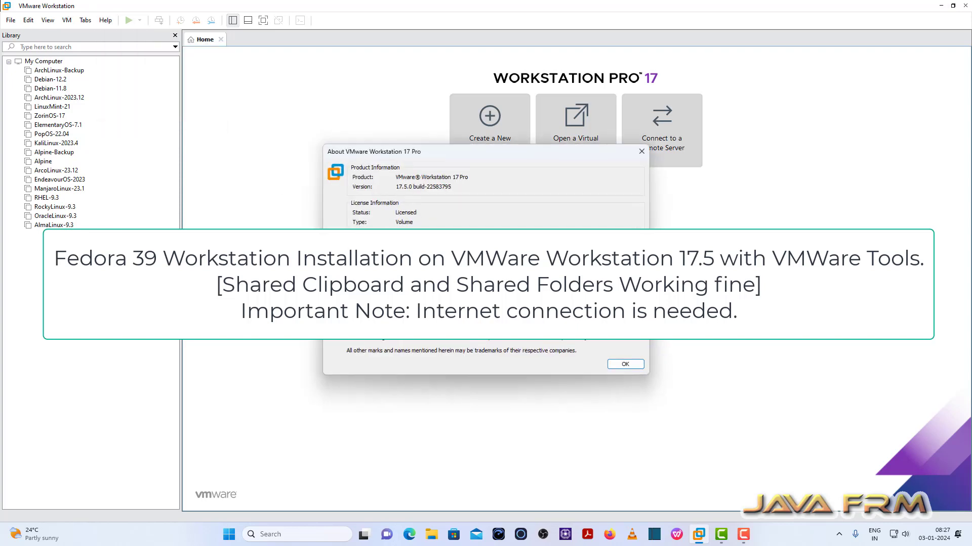
left_click(640, 151)
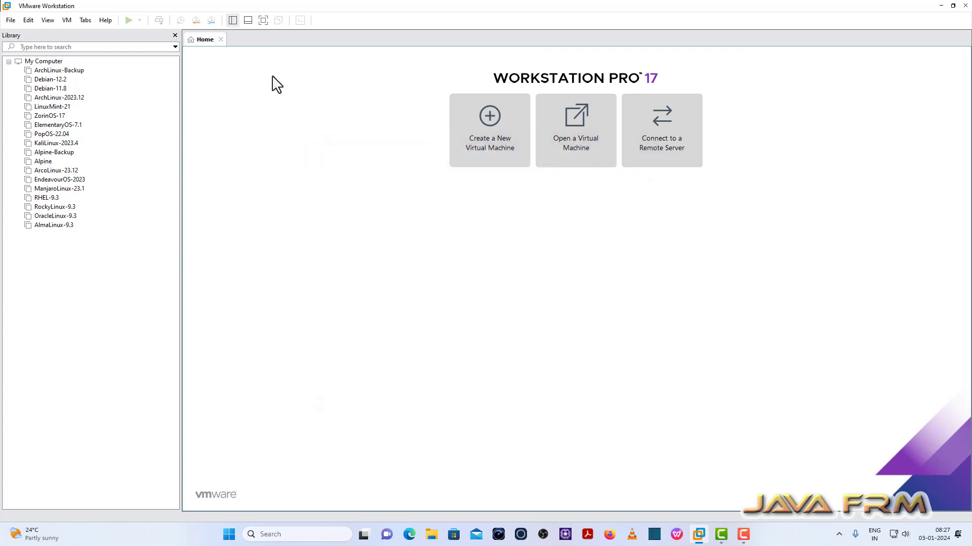
left_click(490, 136)
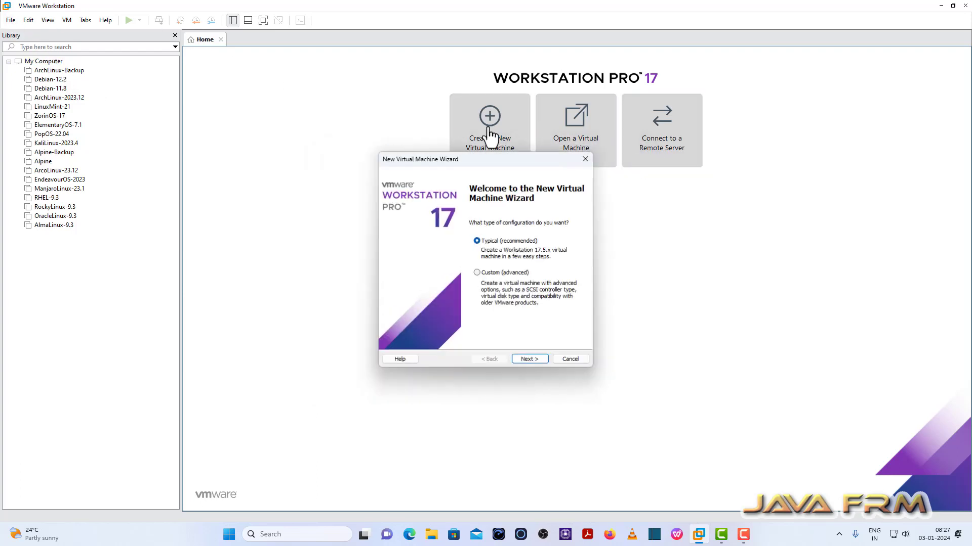
- Choose Typical setup with the OS installed later, and Linux guest version Fedora 64-bit
left_click(528, 360)
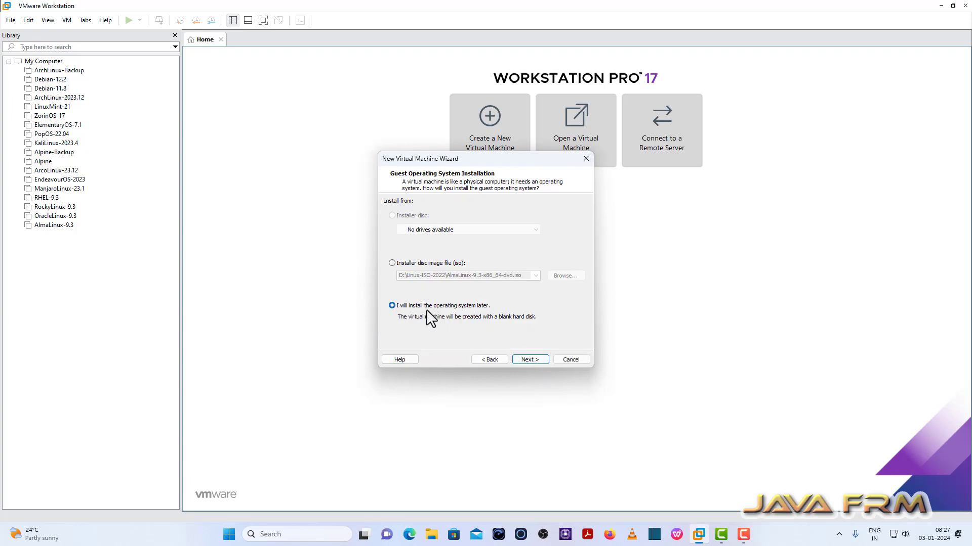
left_click(529, 359)
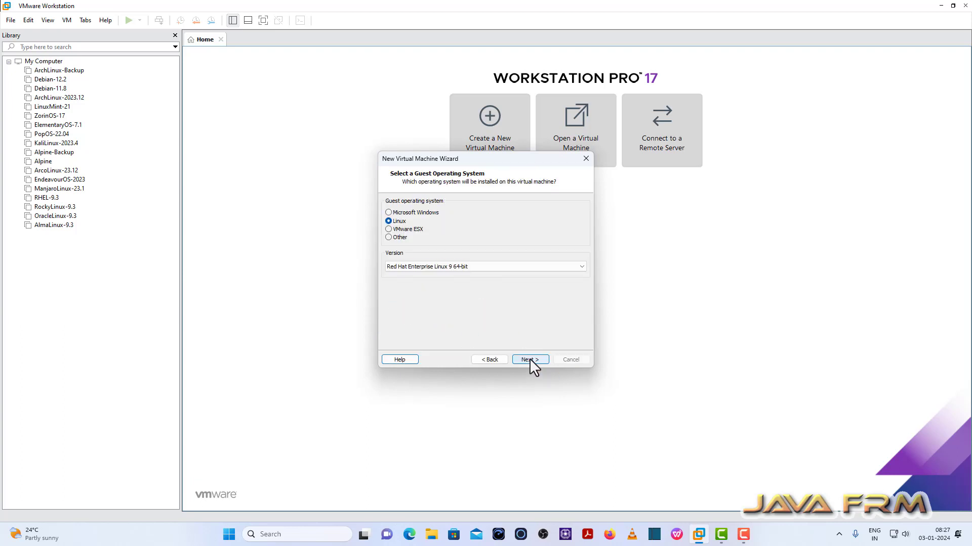
left_click(410, 267)
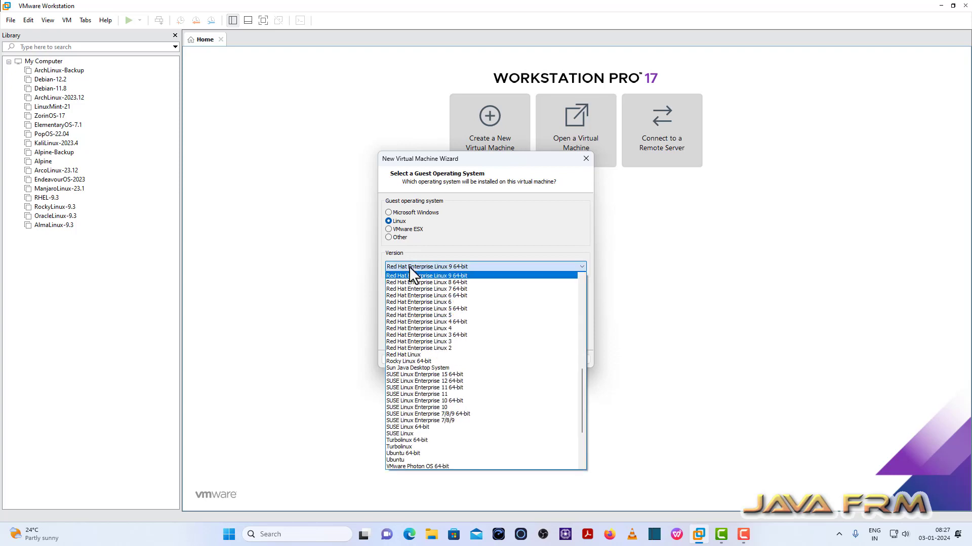
key("d")
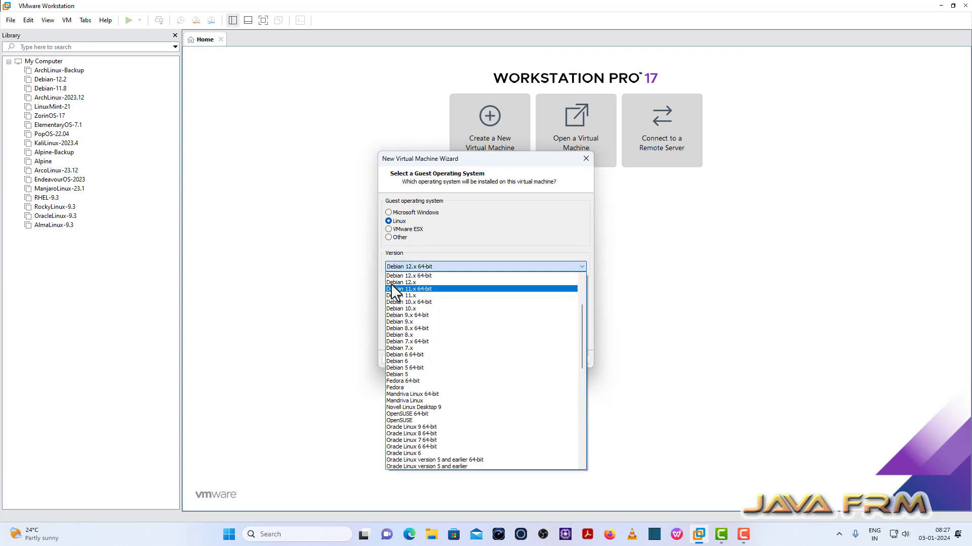
left_click(408, 382)
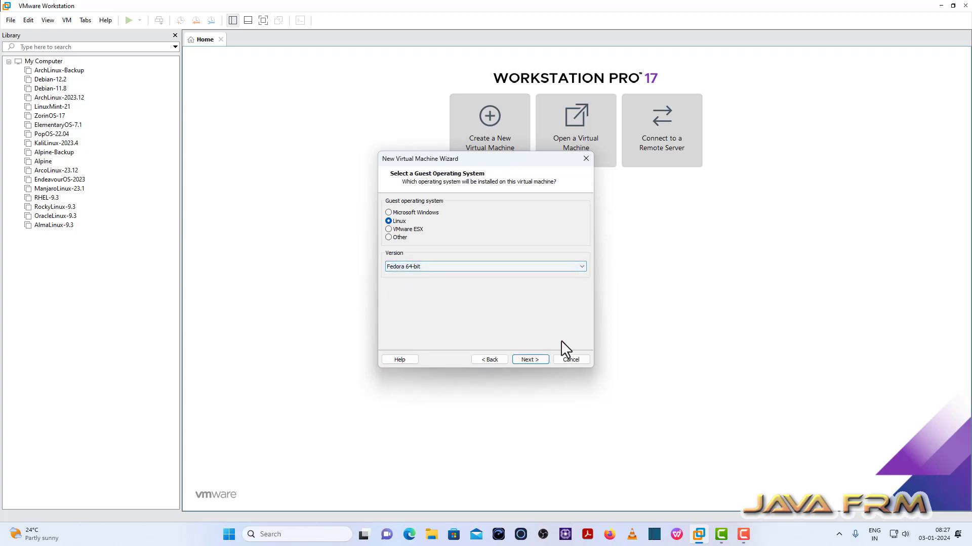
- Name the VM Fedora-39 and store it in E:\VMWare-Vms\Fedora-39
left_click(542, 363)
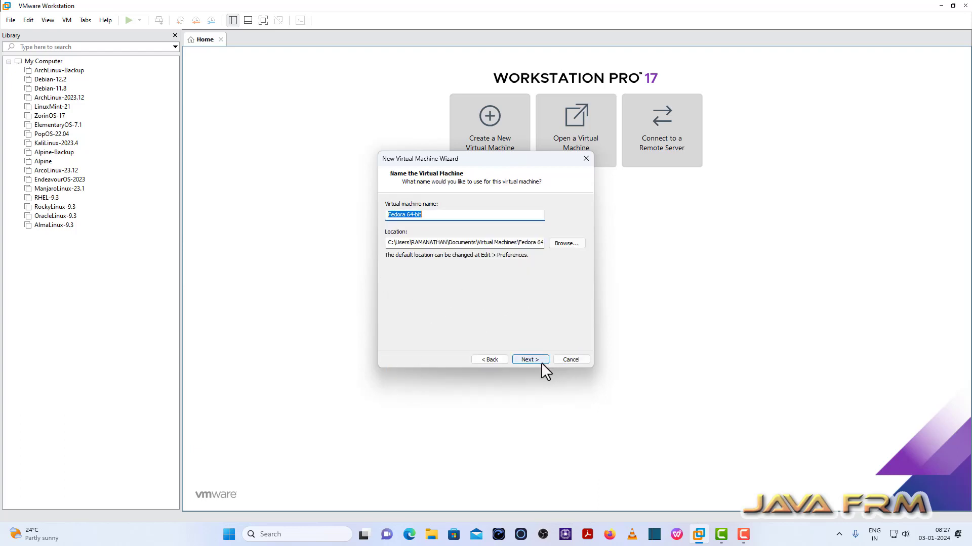
type("Fedor")
left_click_drag(415, 215, 351, 221)
left_click(572, 246)
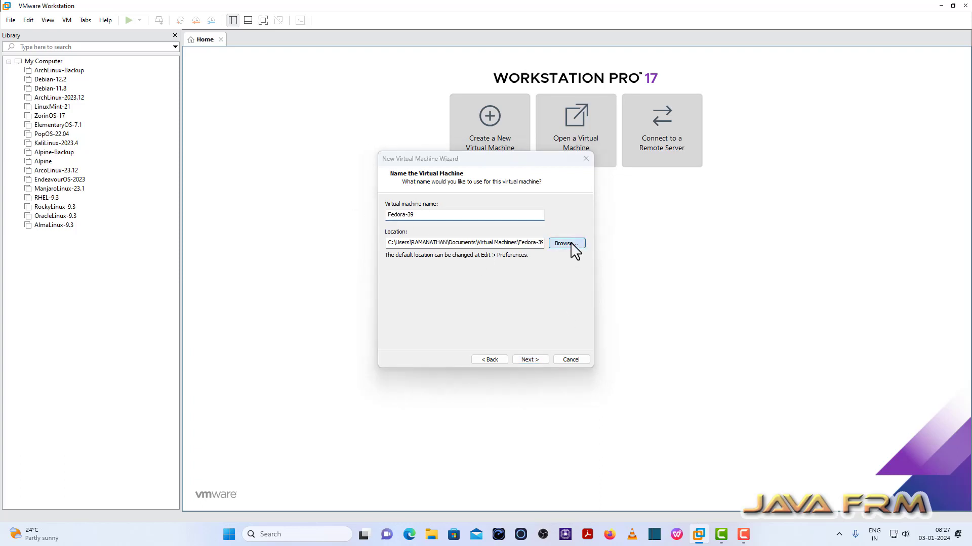
scroll(464, 305, "down", 1)
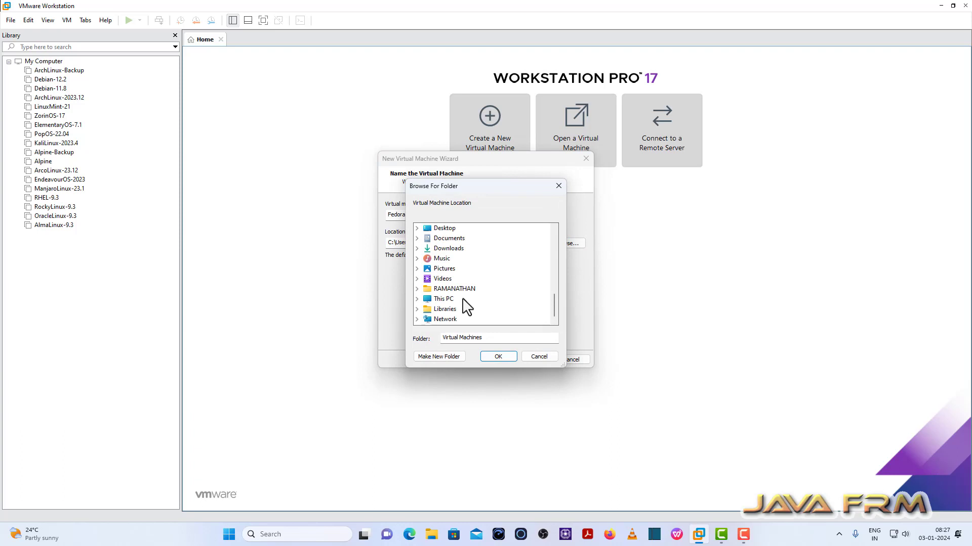
left_click(417, 298)
left_click(426, 289)
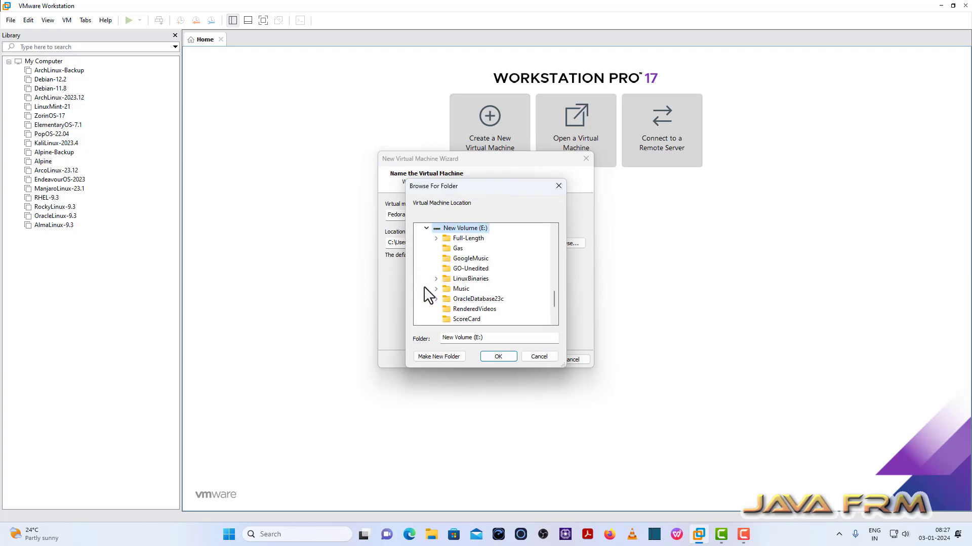
scroll(428, 294, "down", 2)
double_click(472, 289)
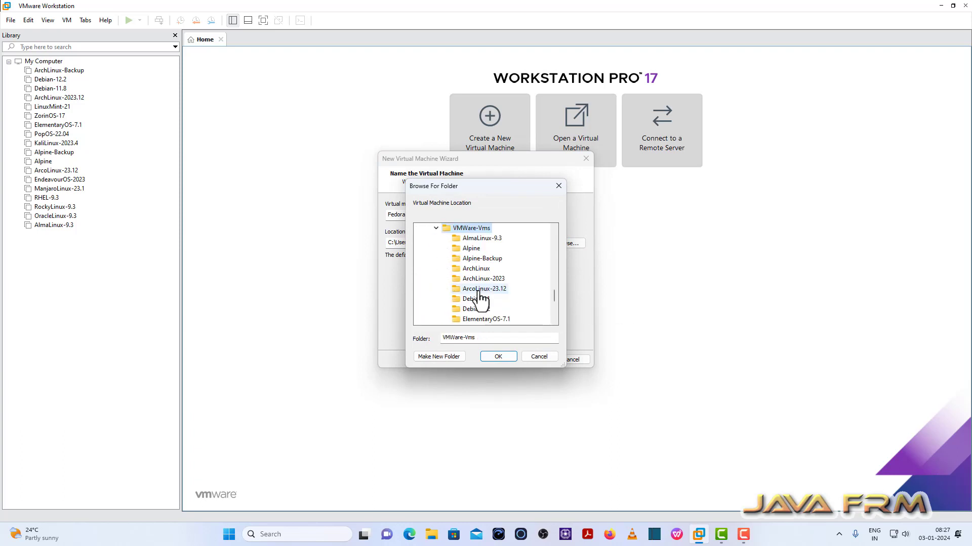
left_click(493, 357)
left_click(439, 244)
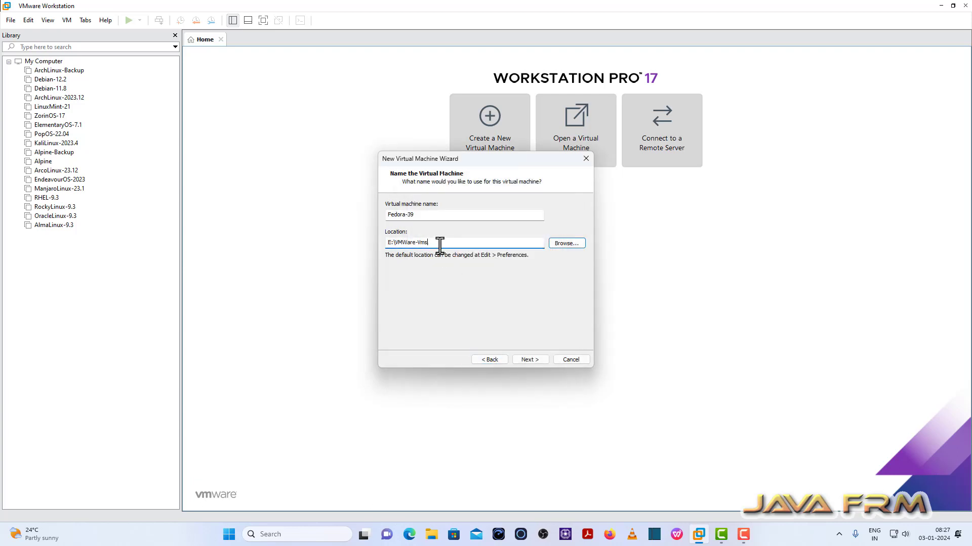
type("\\Fedora-39")
- Give the VM a 40 GB disk stored as a single file, then customize hardware
left_click(531, 358)
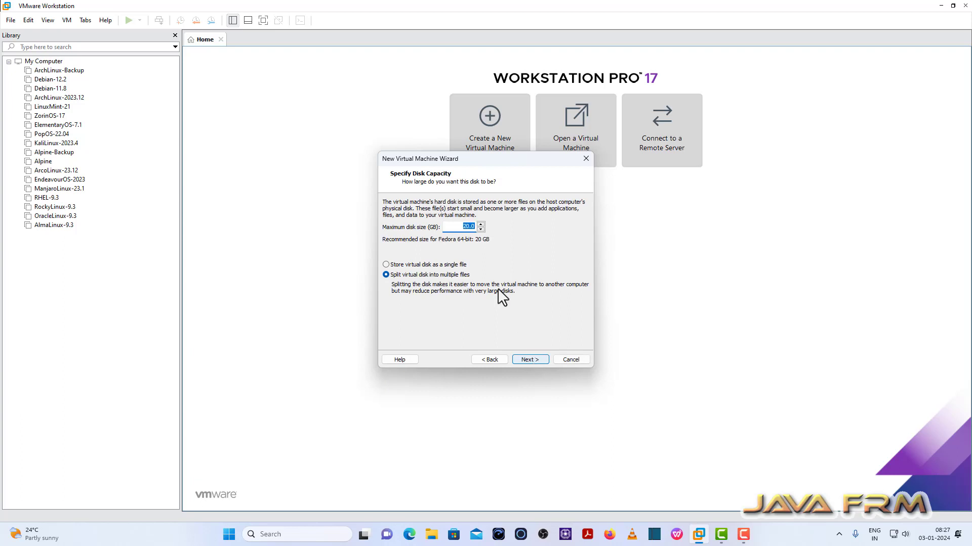
type("40")
left_click(386, 265)
left_click(528, 360)
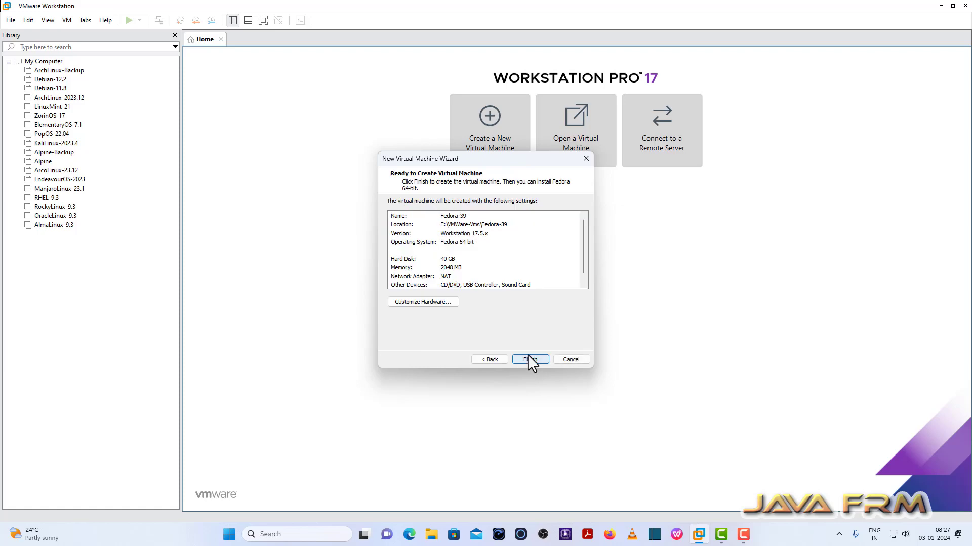
left_click(445, 302)
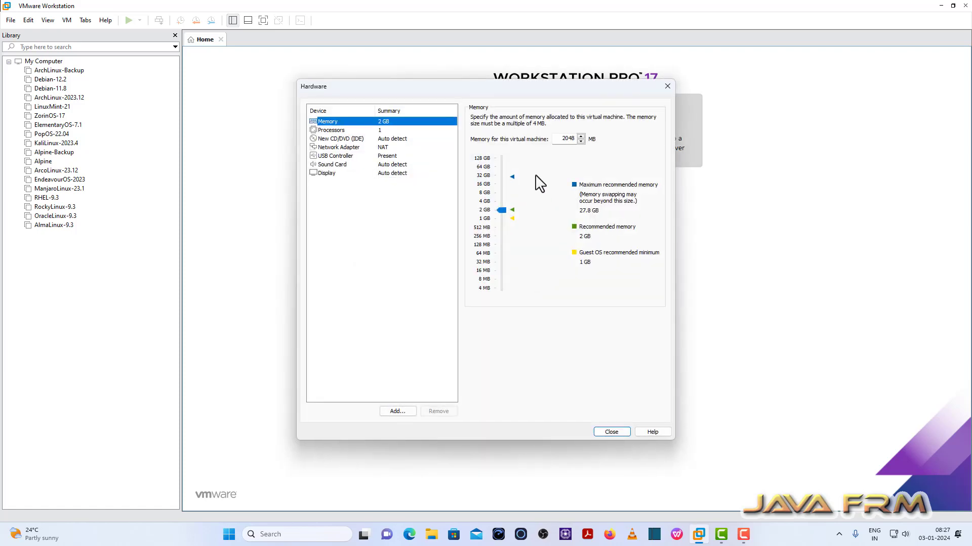
- Set memory to 8192 MB and processors to 2 with 2 cores each
double_click(565, 139)
type("8")
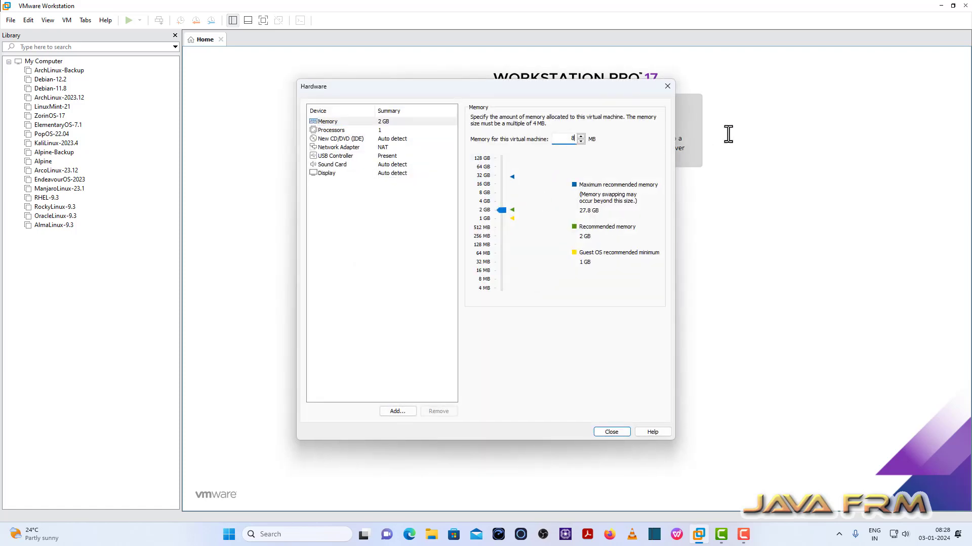
type("192")
left_click(334, 130)
left_click(587, 131)
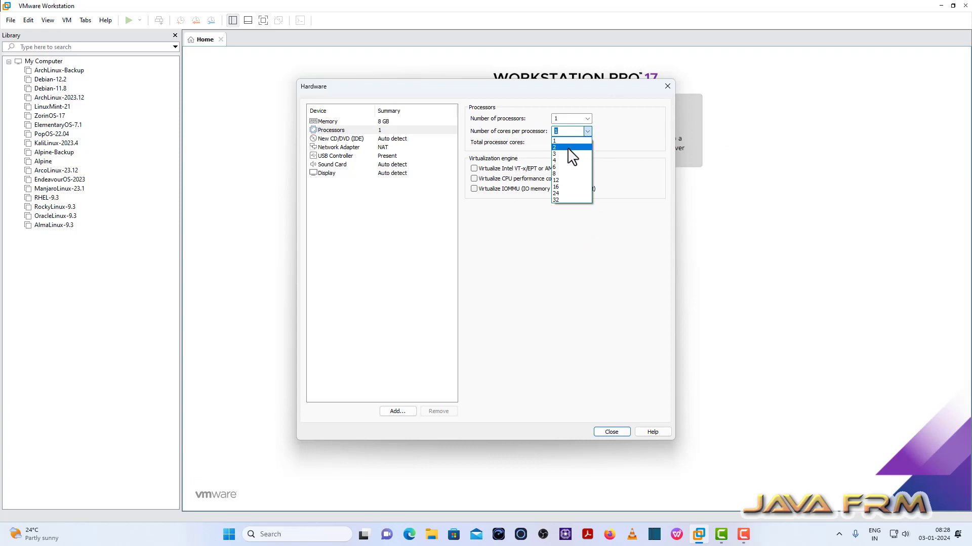
left_click(570, 147)
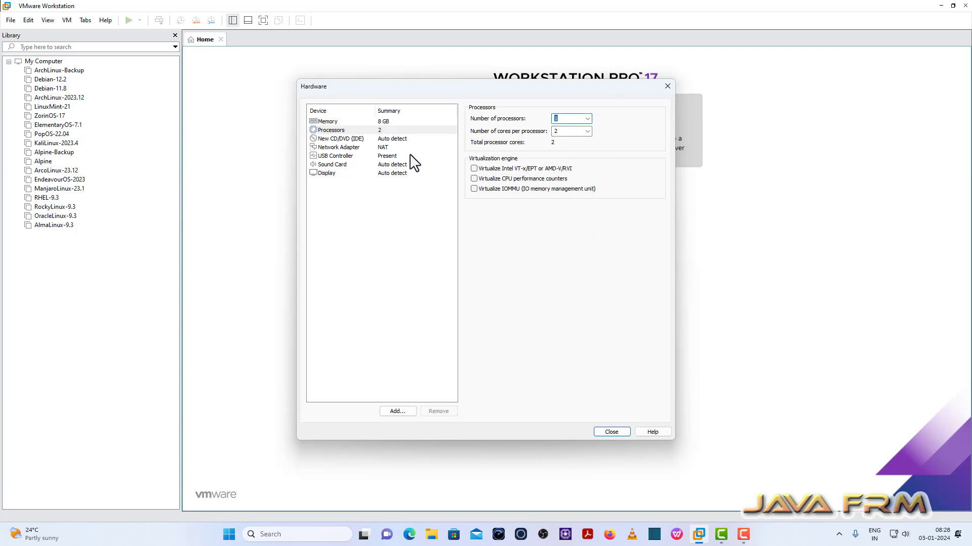
left_click(586, 120)
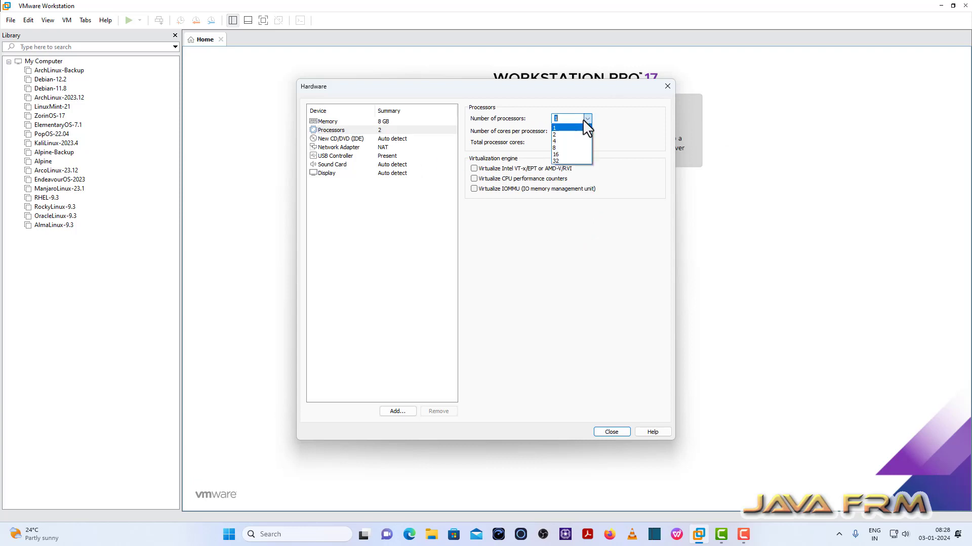
left_click(557, 134)
- Attach the Fedora-Workstation-Live-x86_64-39-1.5 ISO to the CD/DVD drive, confirm NAT networking, and close
left_click(345, 140)
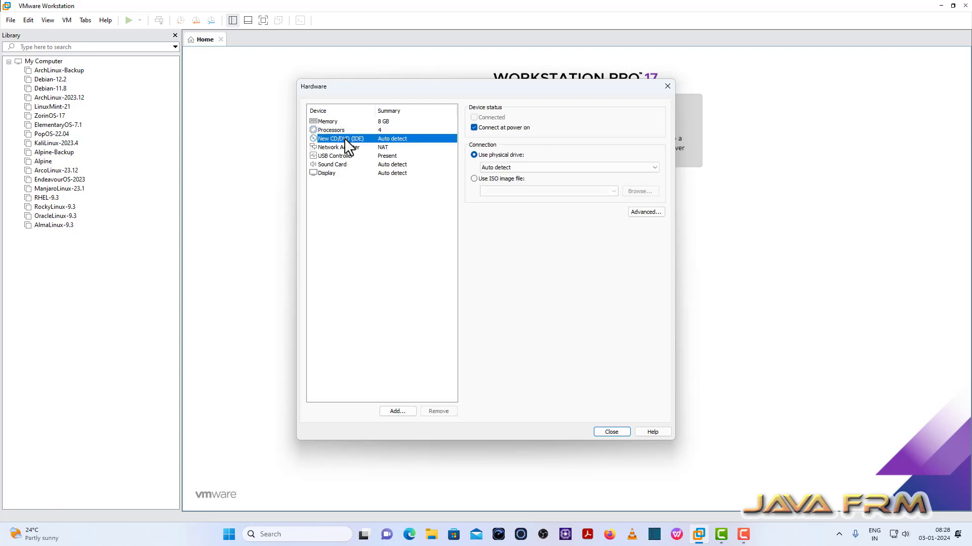
left_click(474, 178)
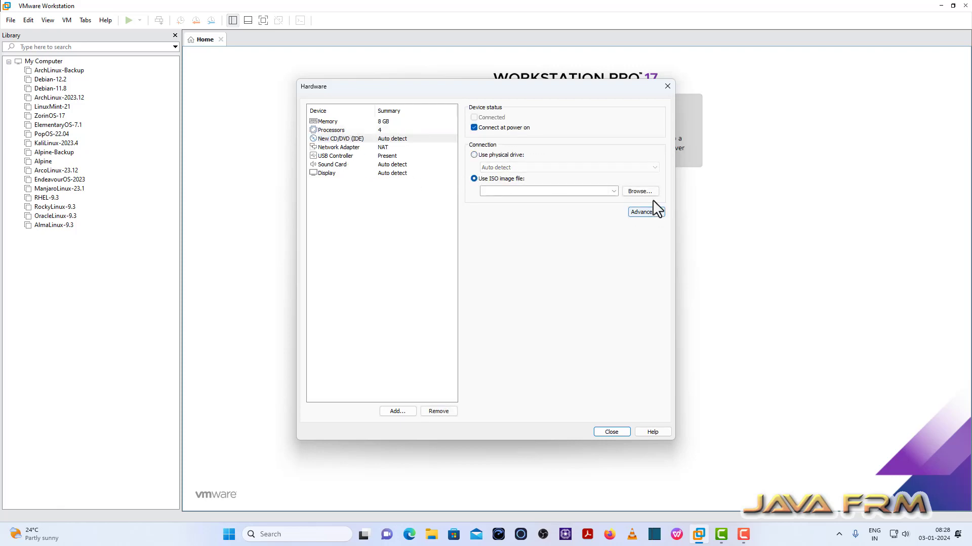
left_click(645, 192)
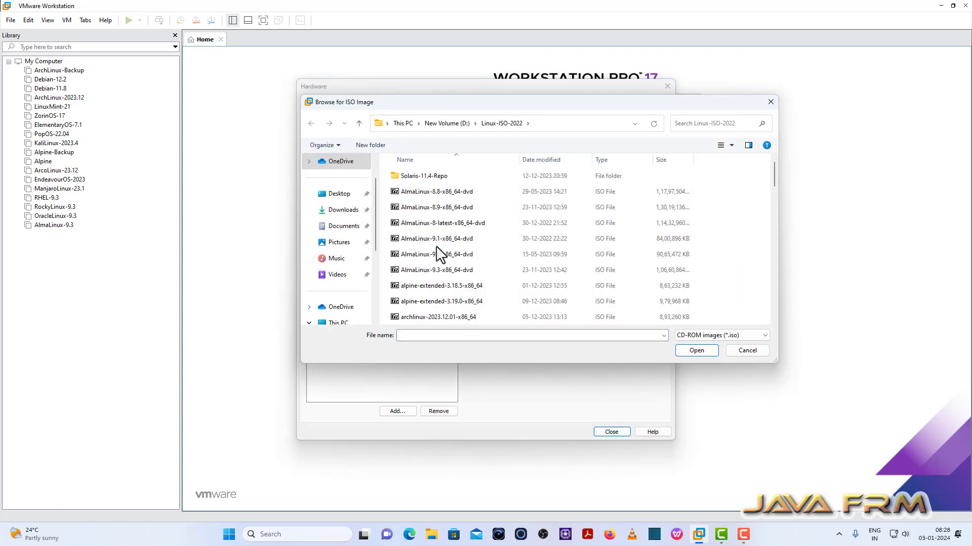
left_click(431, 287)
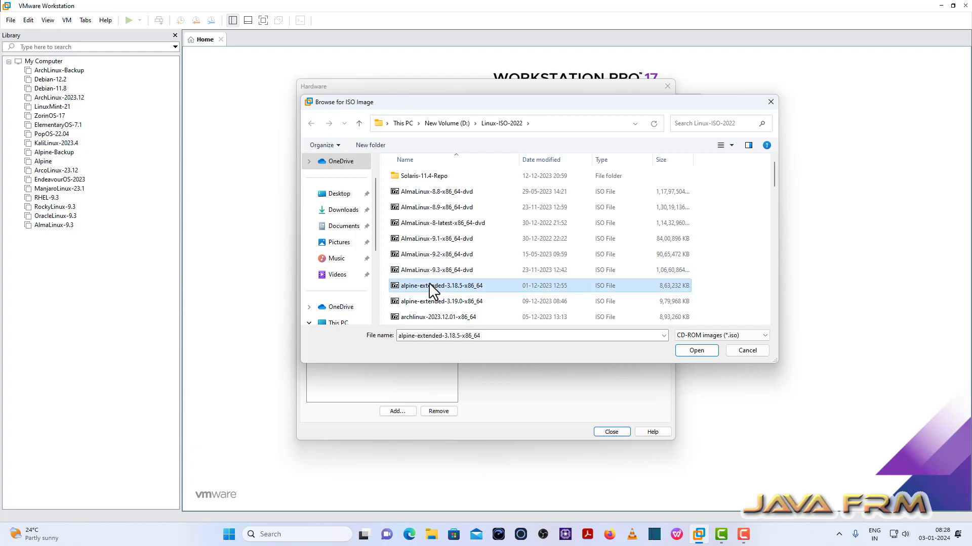
key("f")
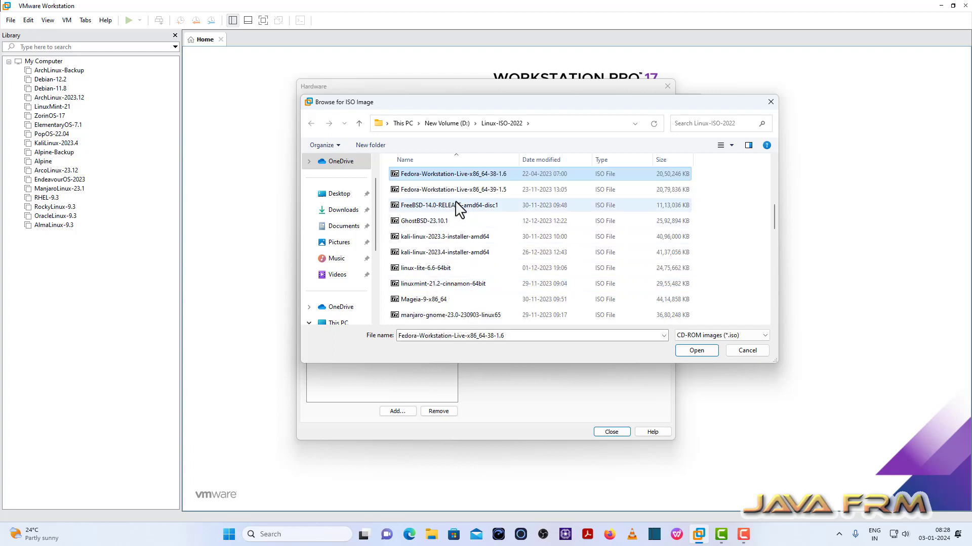
left_click(473, 190)
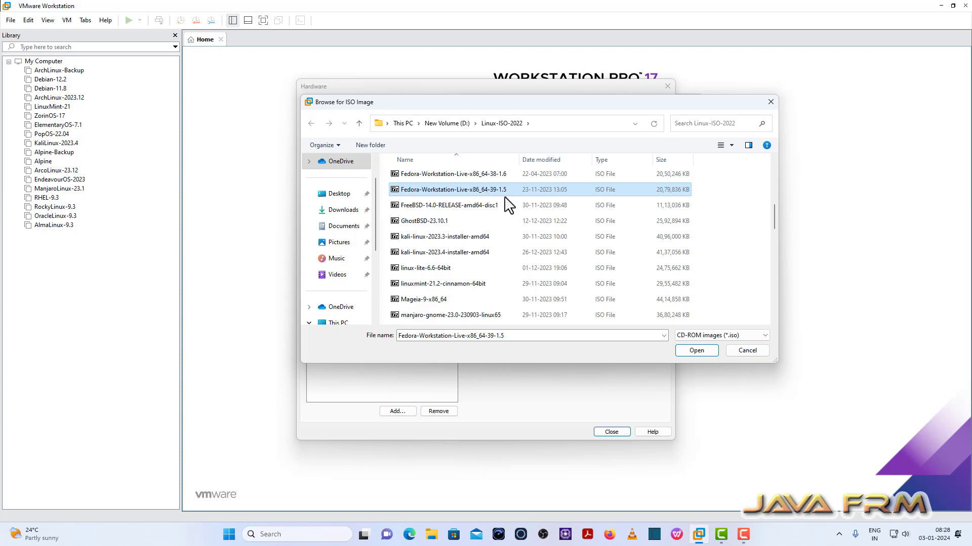
left_click(702, 350)
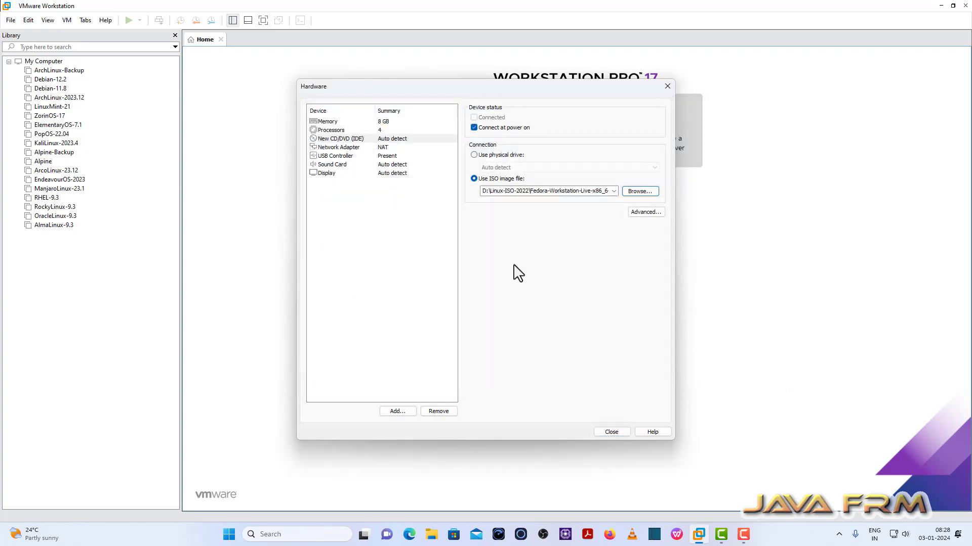
left_click(335, 147)
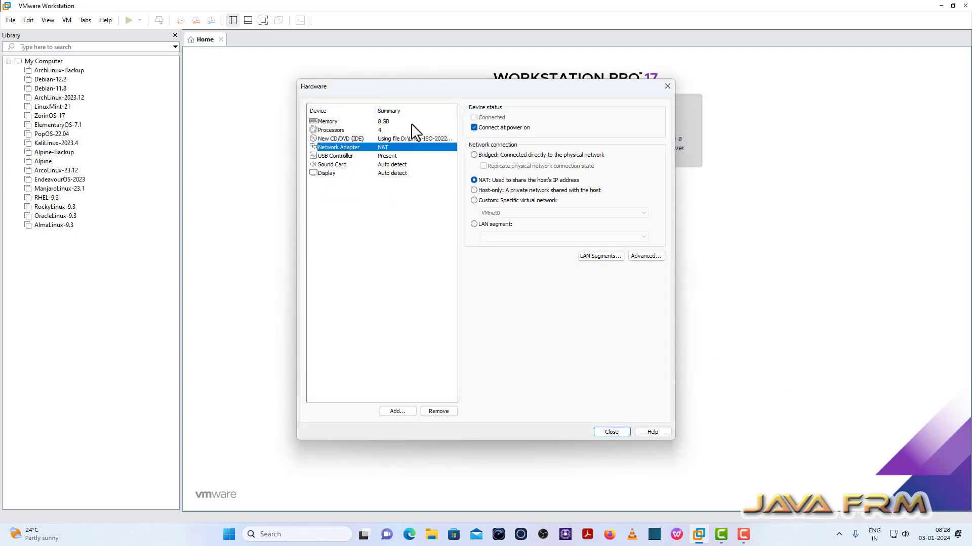
left_click(613, 433)
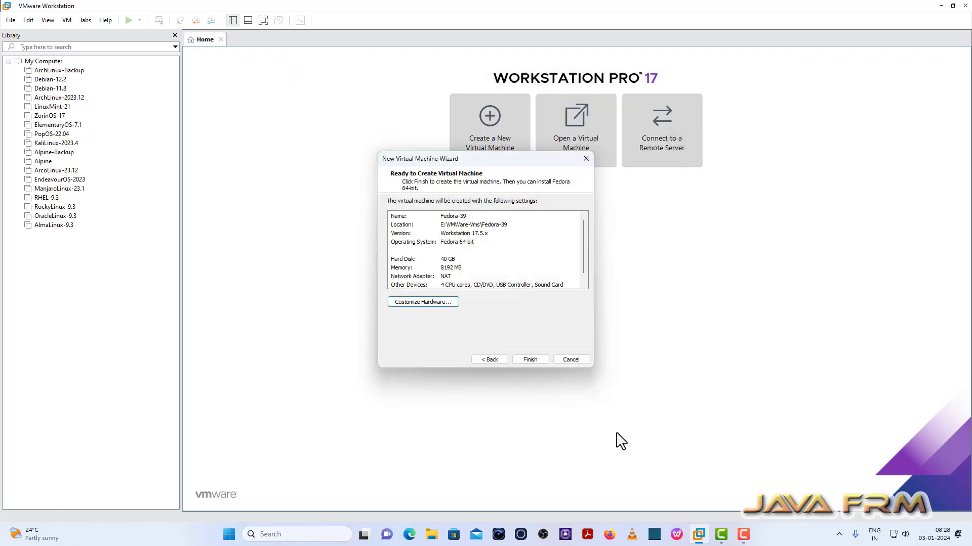
- Finish creating the Fedora-39 VM and power it on, dismissing the removable devices hint
left_click(530, 360)
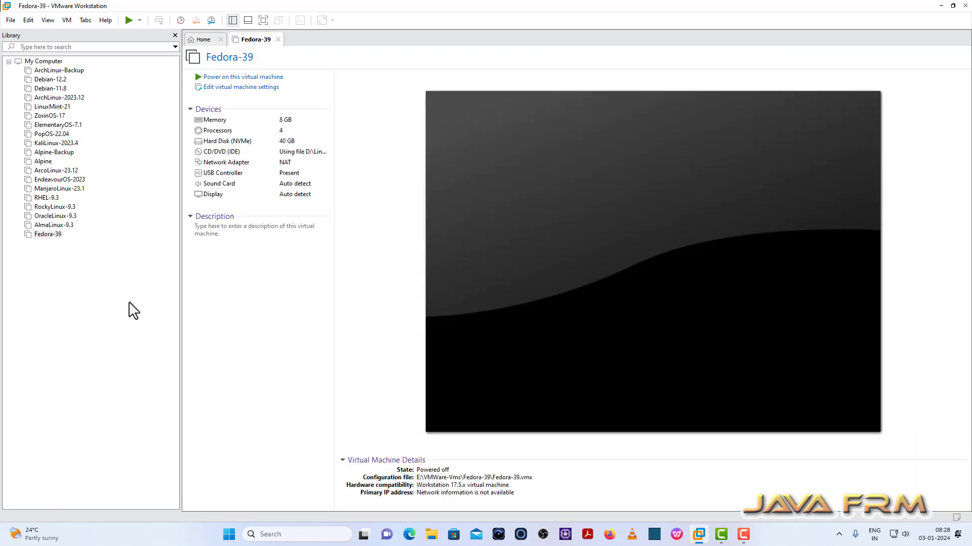
left_click(273, 77)
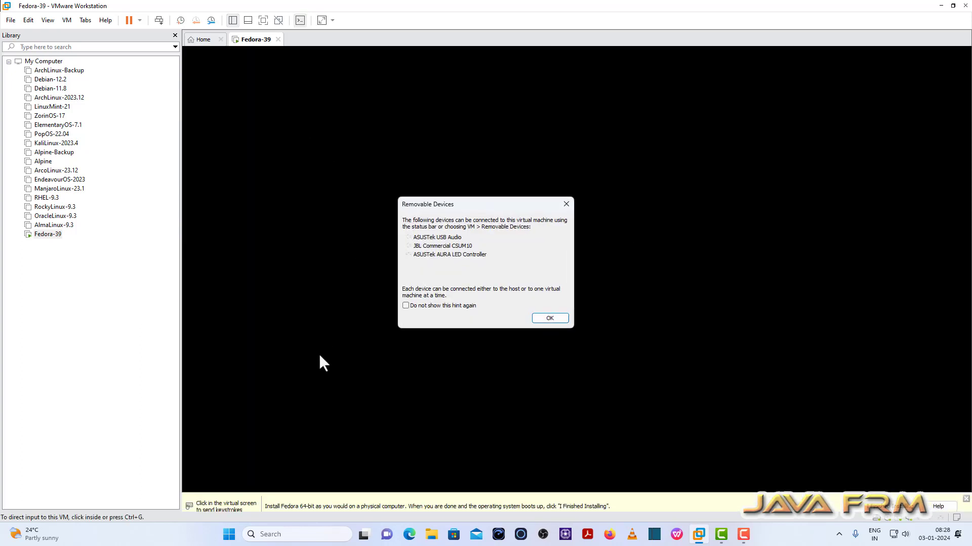
left_click(549, 318)
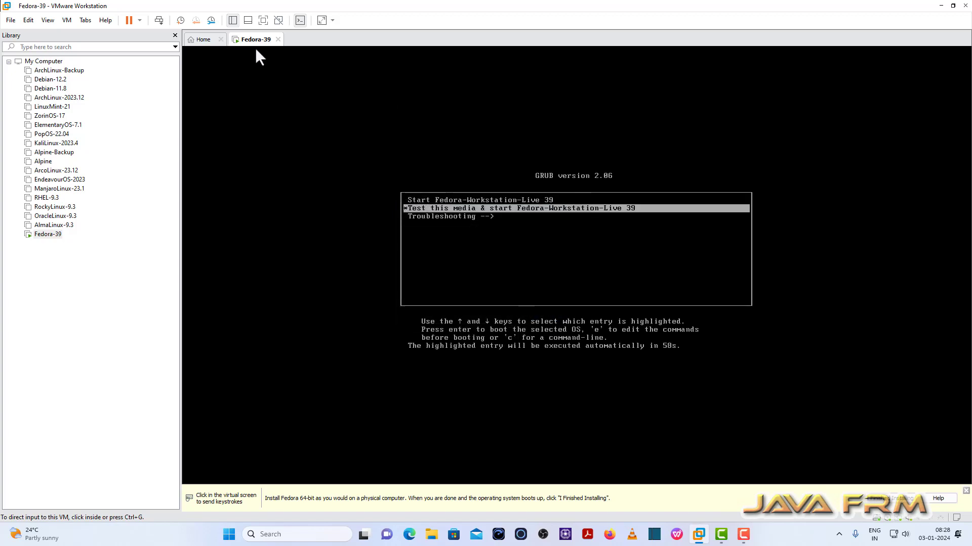
- Switch to full screen and boot the Start Fedora-Workstation-Live 39 GRUB entry
left_click(264, 21)
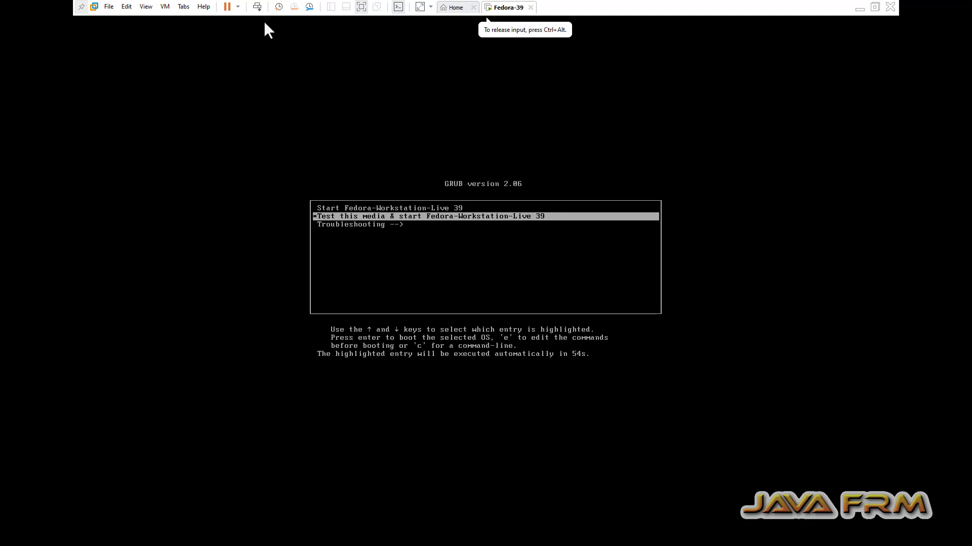
key("Up")
key("Return")
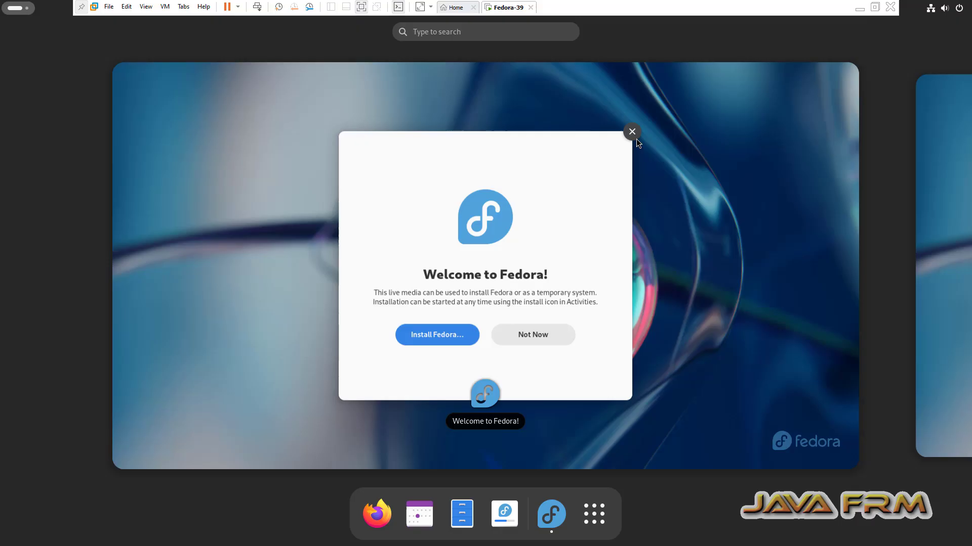
- Launch Install to Hard Drive and choose English (United States) as the installer language
left_click(636, 133)
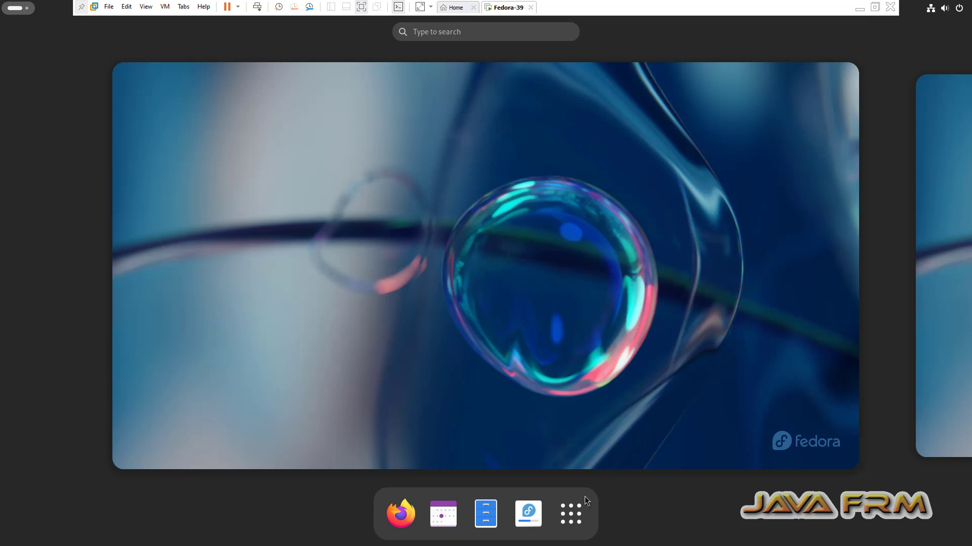
left_click(523, 521)
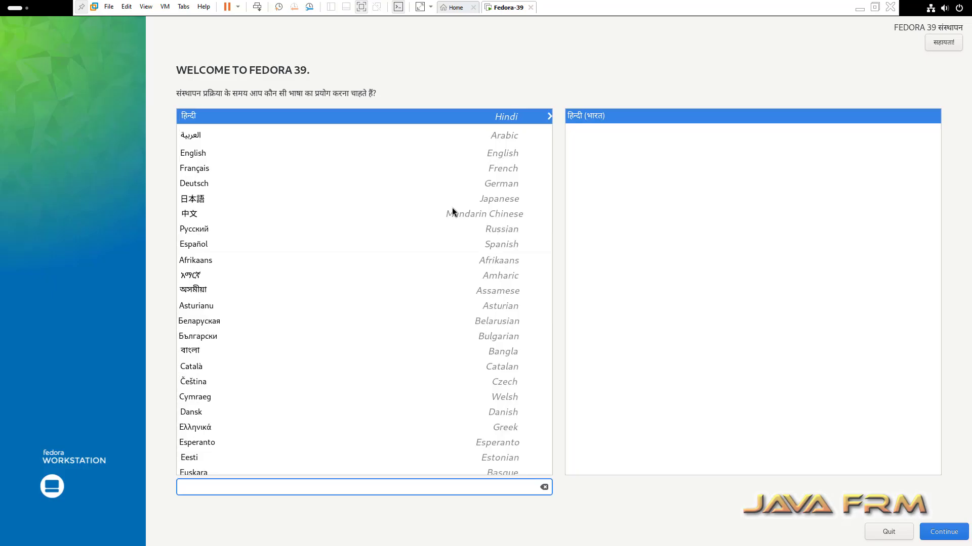
left_click(196, 154)
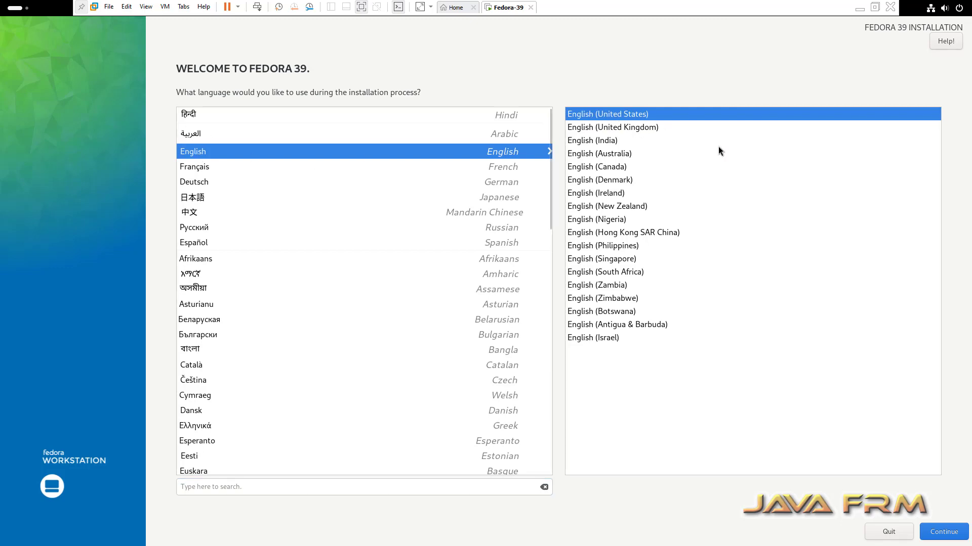
left_click(944, 533)
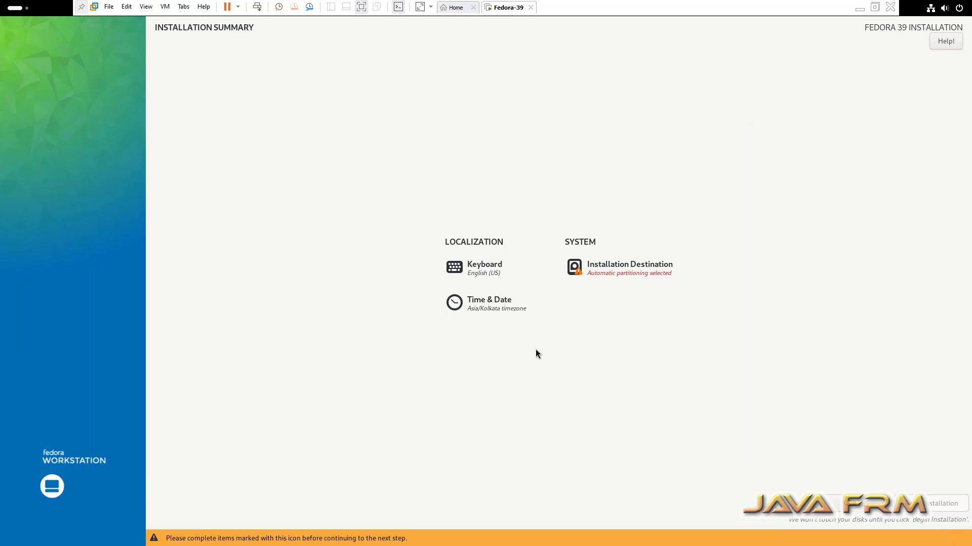
- Select the 40 GiB NVMe disk, keep Asia/Kolkata time, and begin the Fedora installation
left_click(643, 276)
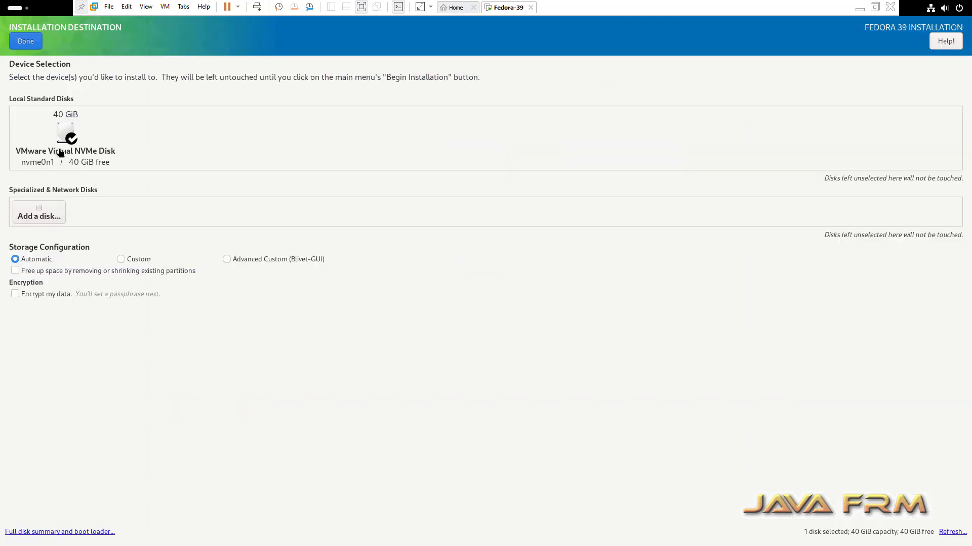
left_click(65, 137)
left_click(28, 43)
left_click(496, 313)
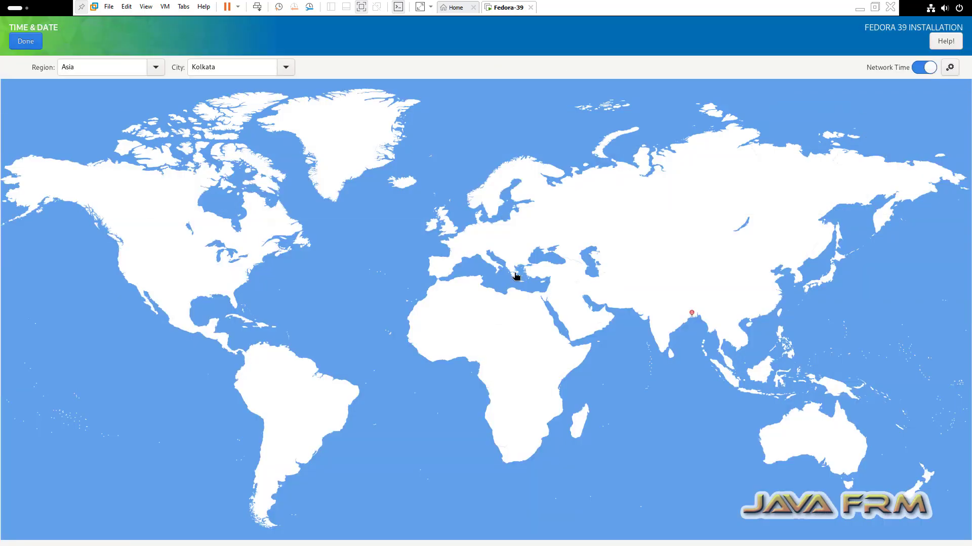
left_click(25, 43)
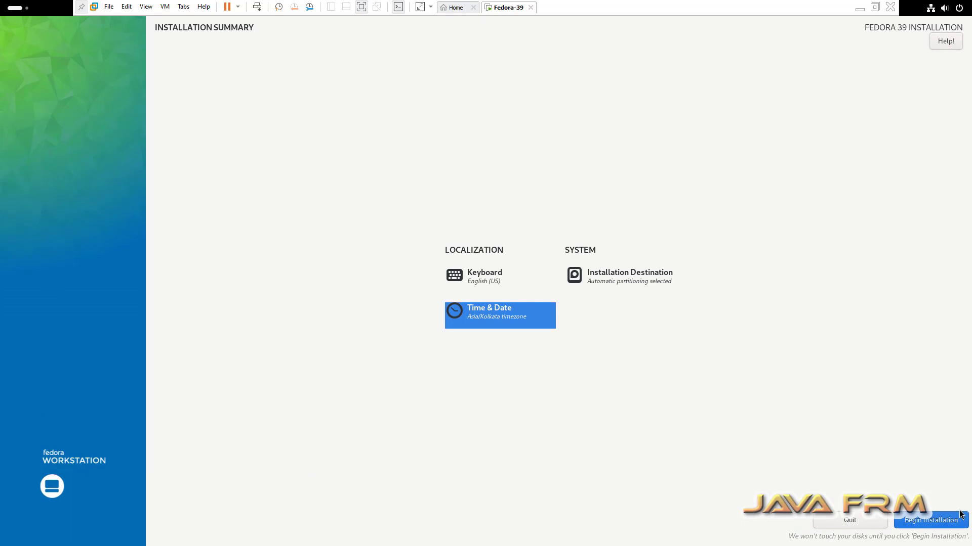
left_click(933, 521)
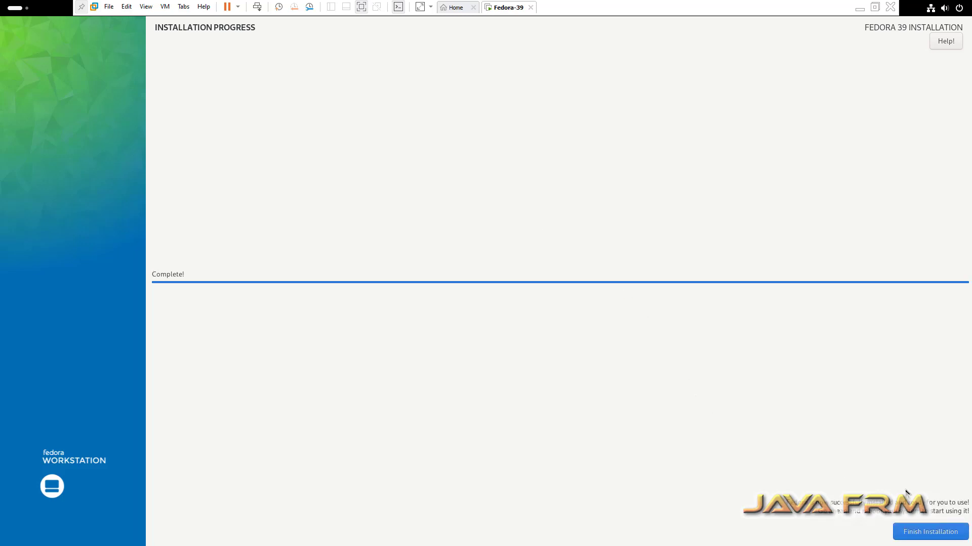
- Finish the installation and power off the Fedora guest from the system menu
left_click(935, 531)
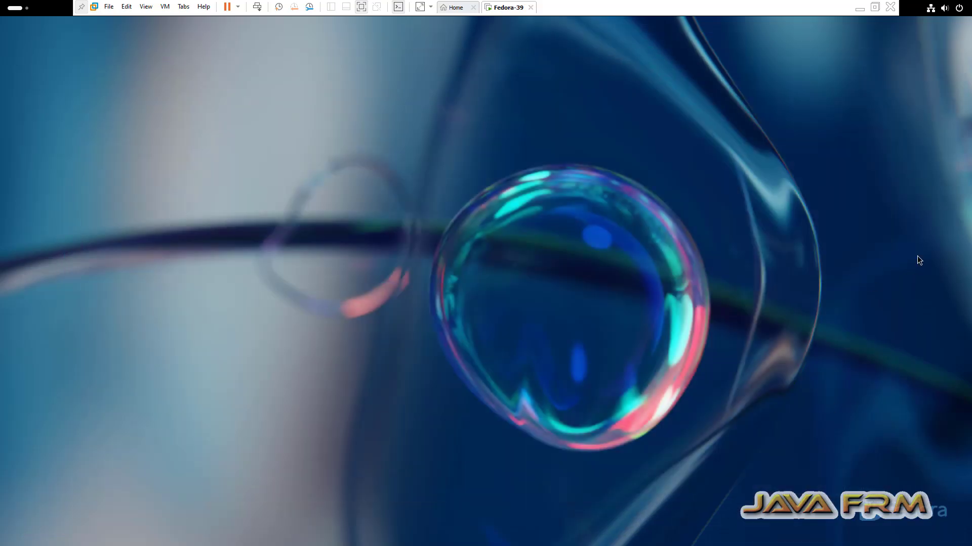
left_click(951, 8)
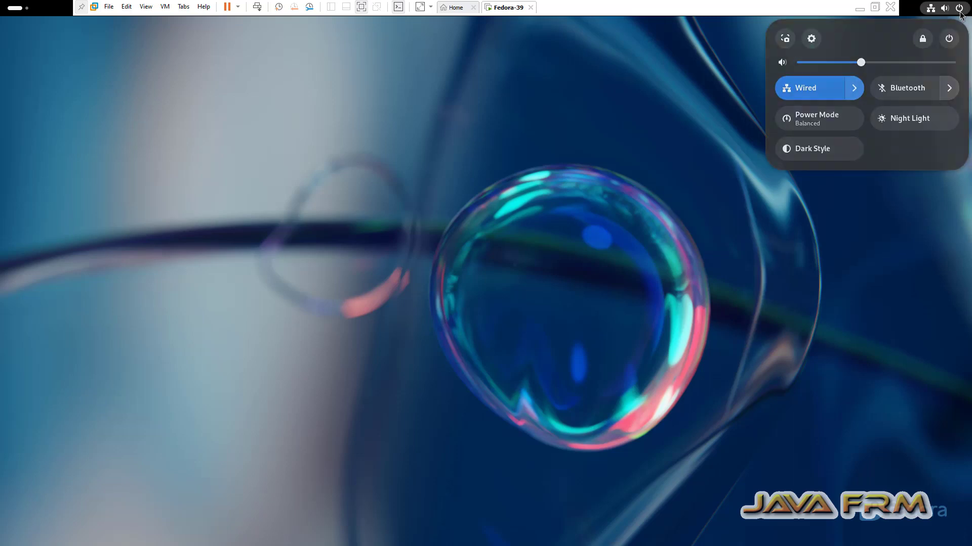
left_click(948, 39)
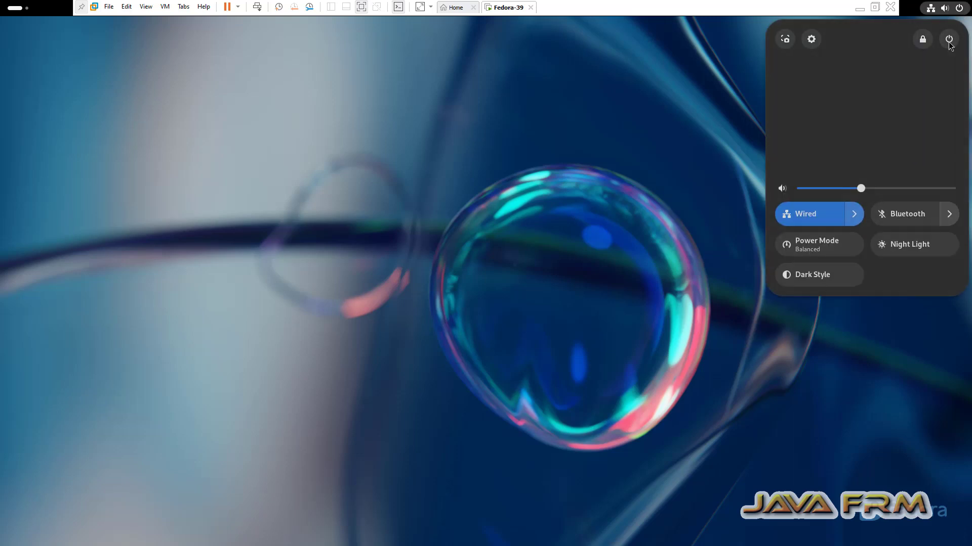
left_click(809, 139)
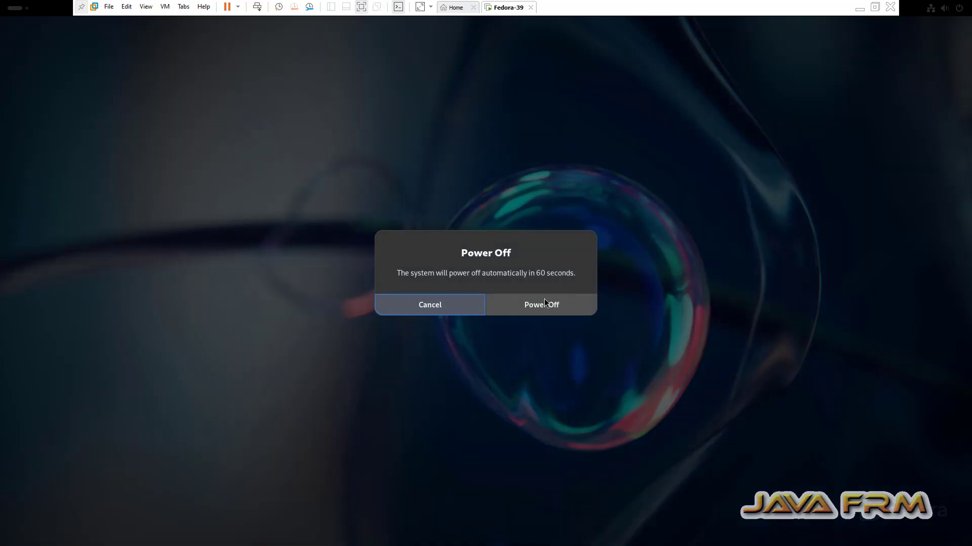
left_click(540, 305)
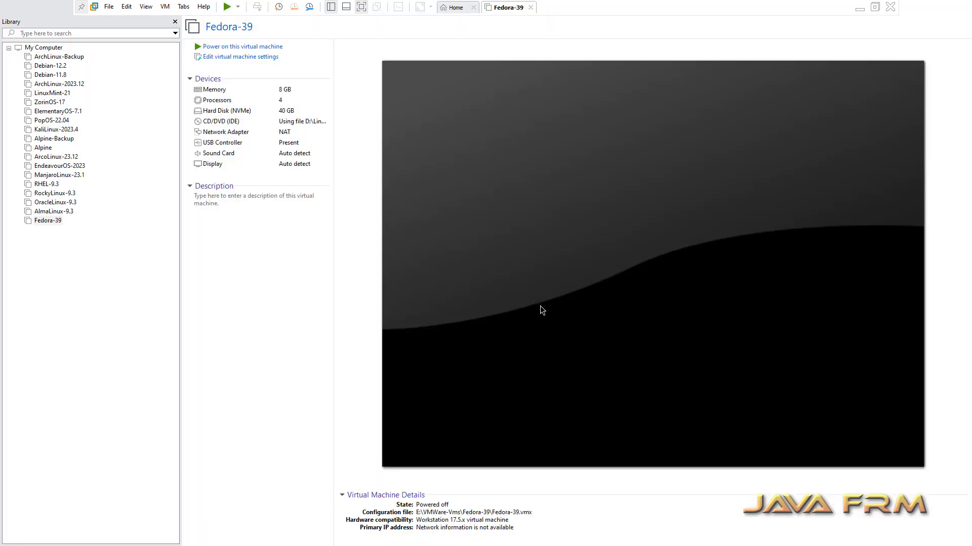
- In Fedora-39's settings, set Shared Folders to Always enabled
left_click(254, 57)
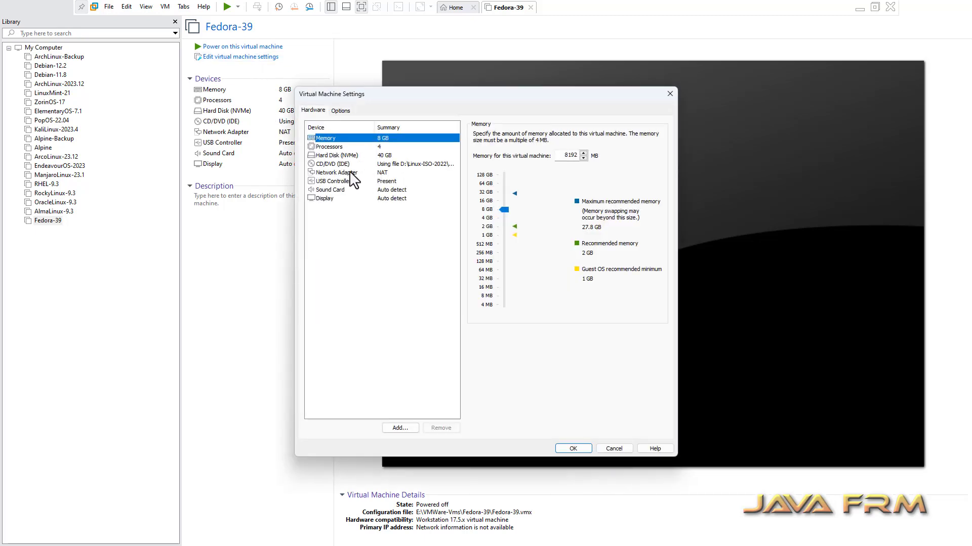
left_click(338, 164)
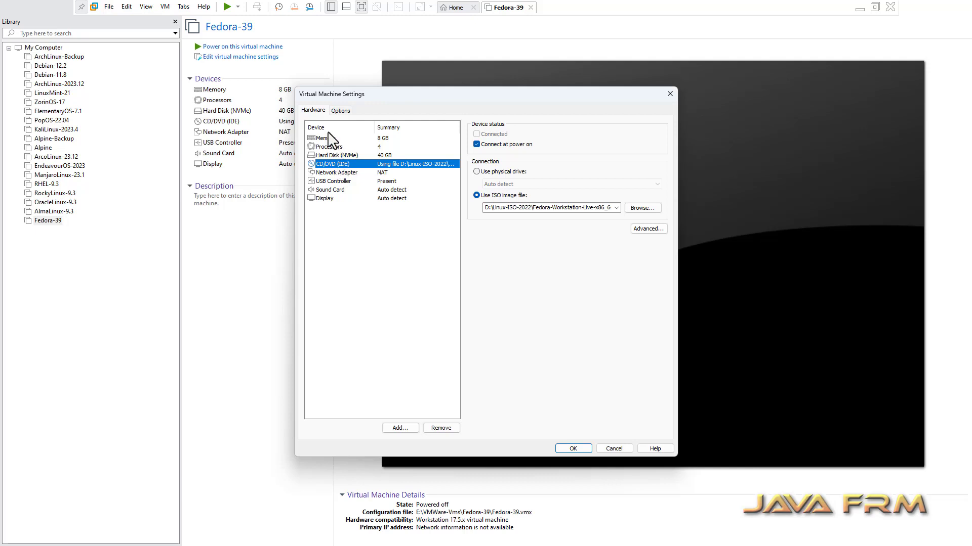
left_click(341, 110)
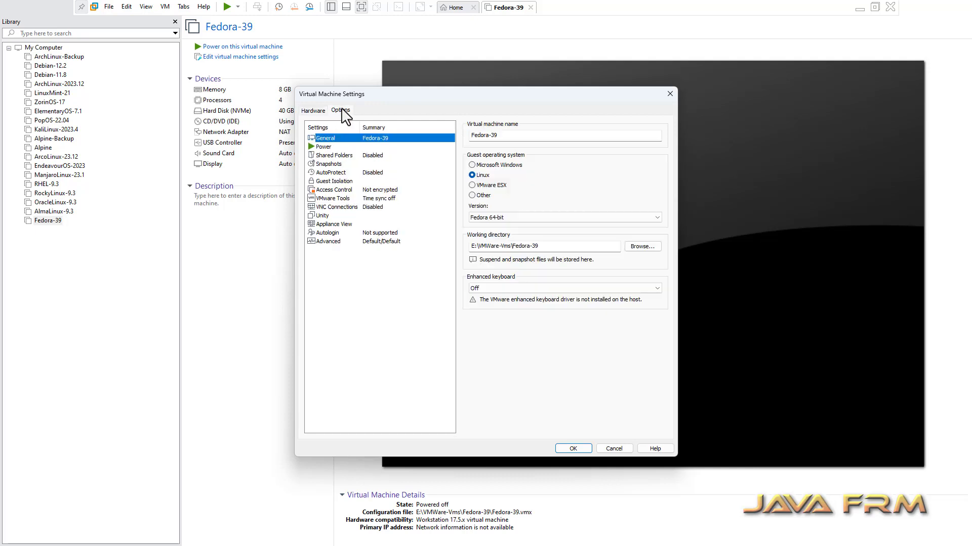
left_click(341, 180)
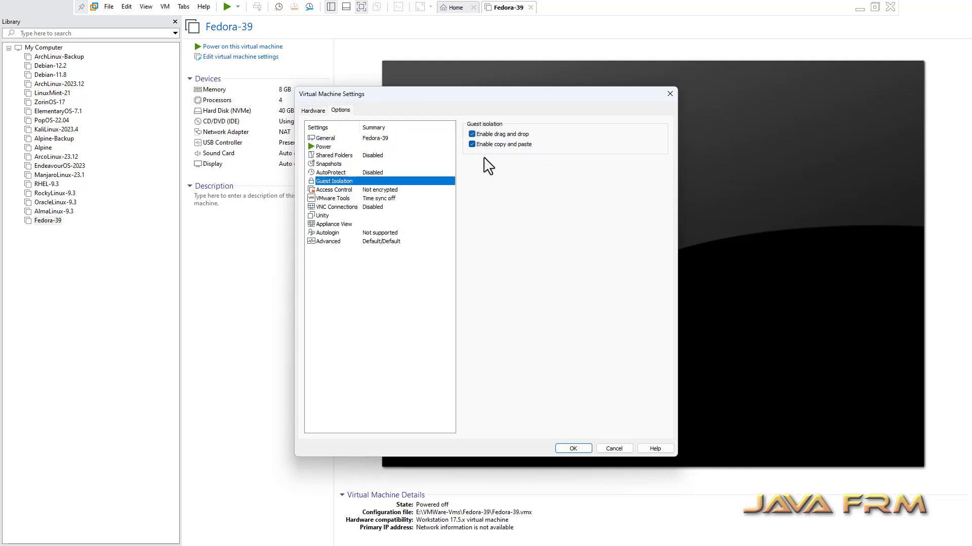
left_click(334, 155)
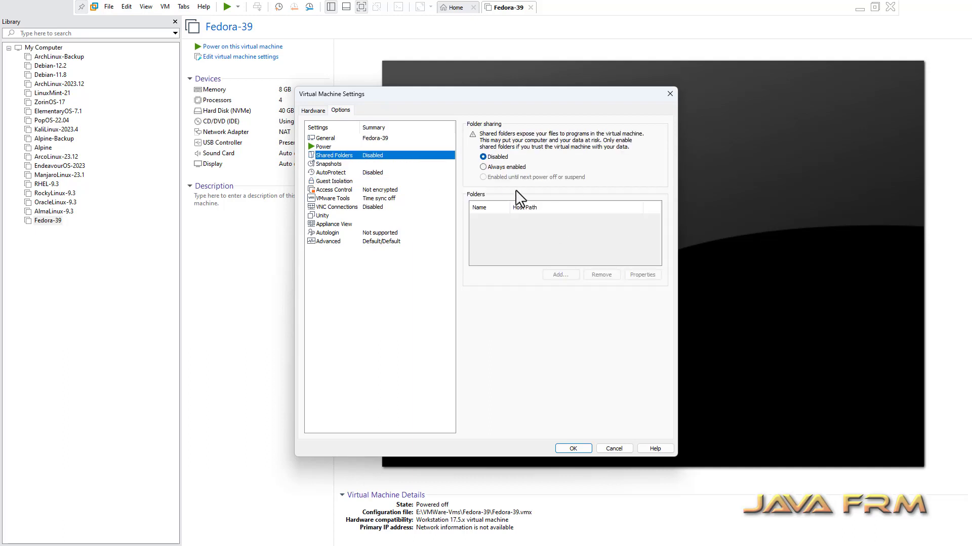
left_click(485, 167)
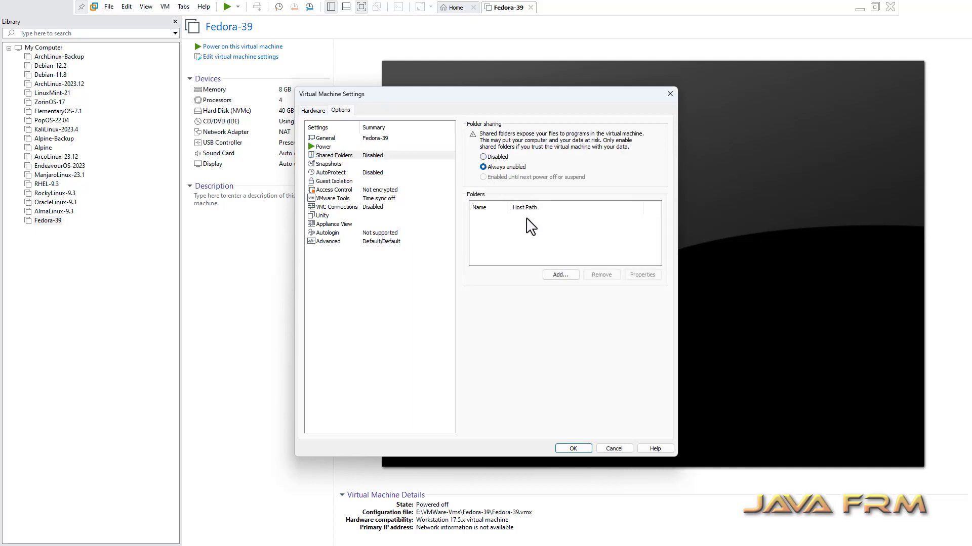
- Add D:\Linux-ISO-2022 as an enabled shared folder and save the VM settings
left_click(561, 275)
left_click(530, 359)
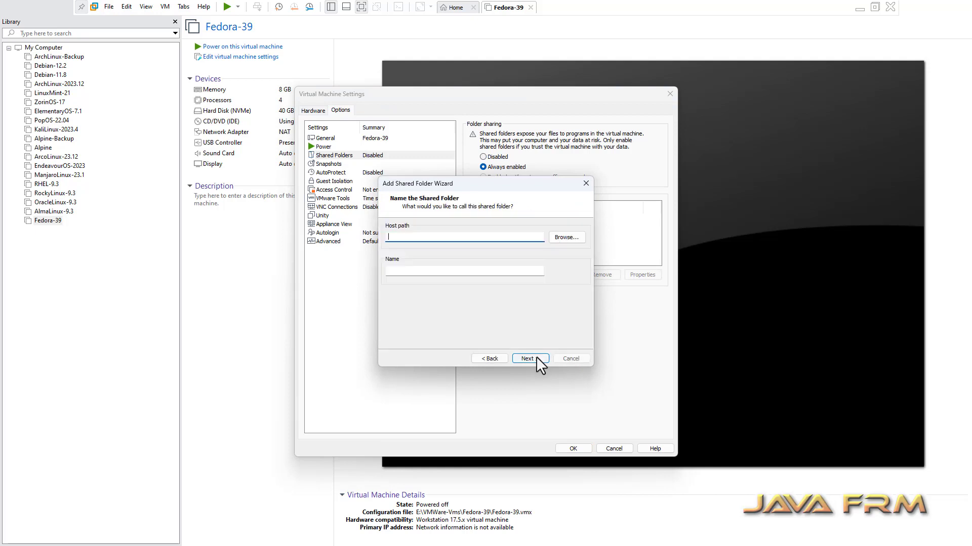
left_click(566, 237)
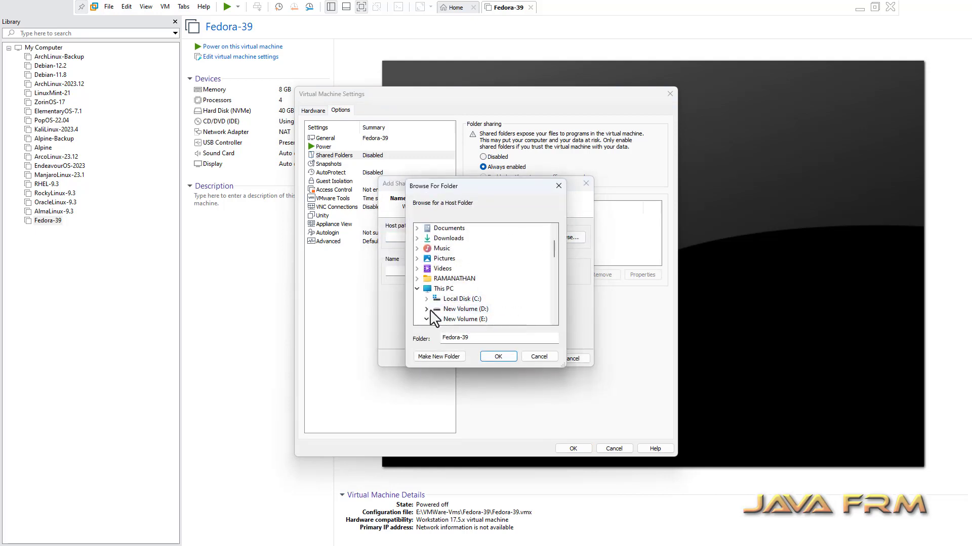
scroll(445, 314, "down", 5)
scroll(448, 309, "down", 4)
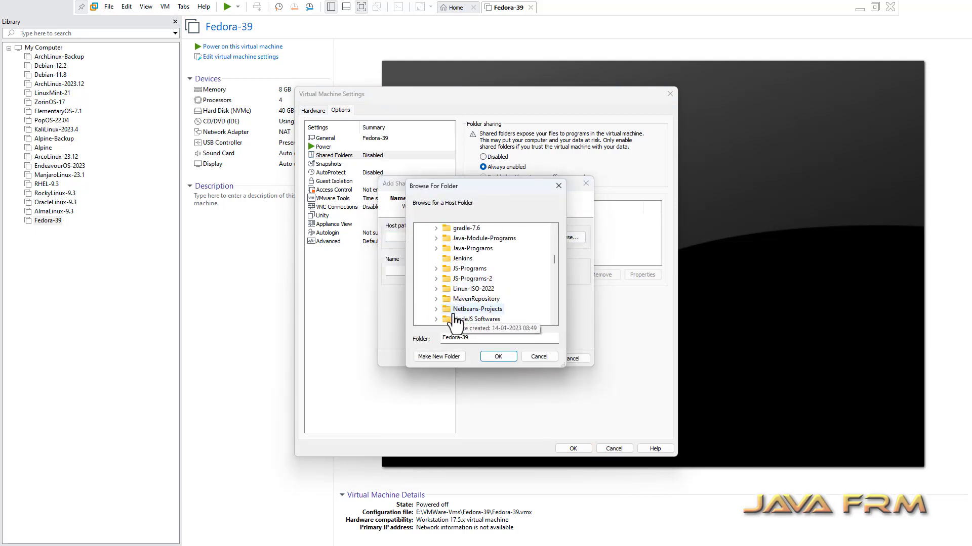
left_click(468, 290)
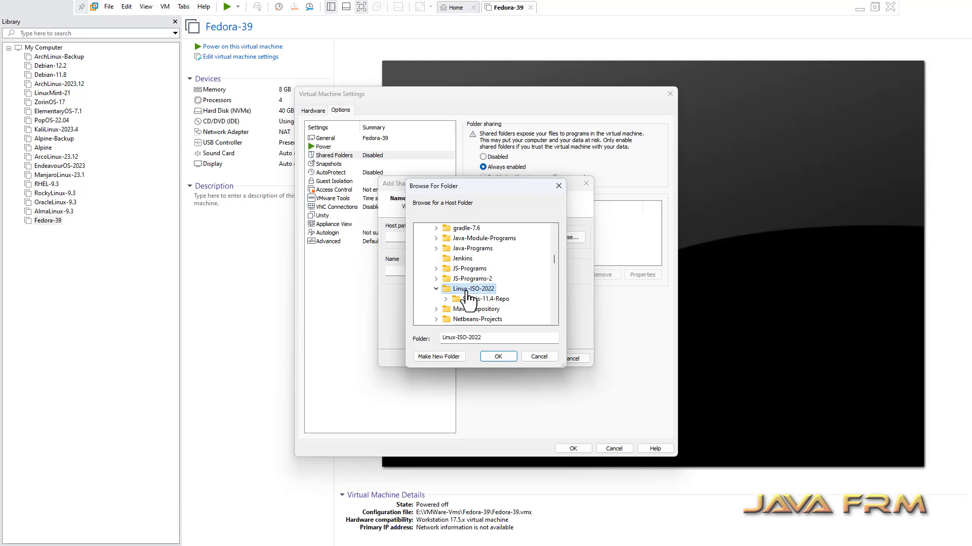
left_click(505, 357)
left_click(528, 356)
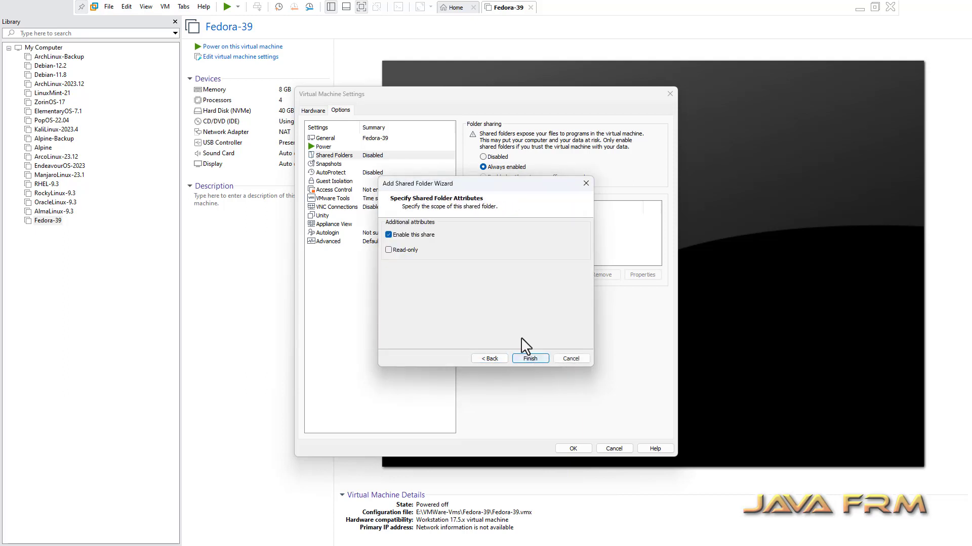
left_click(530, 357)
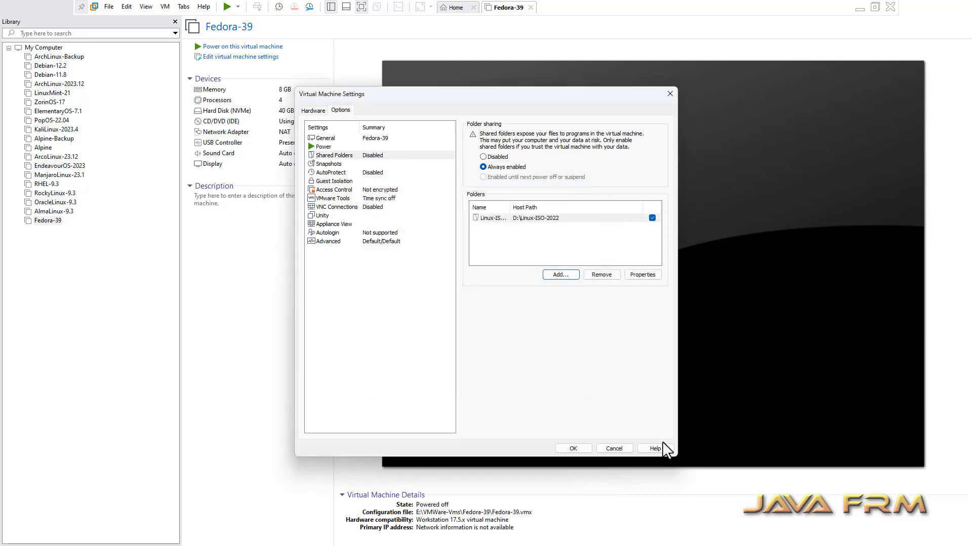
left_click(582, 450)
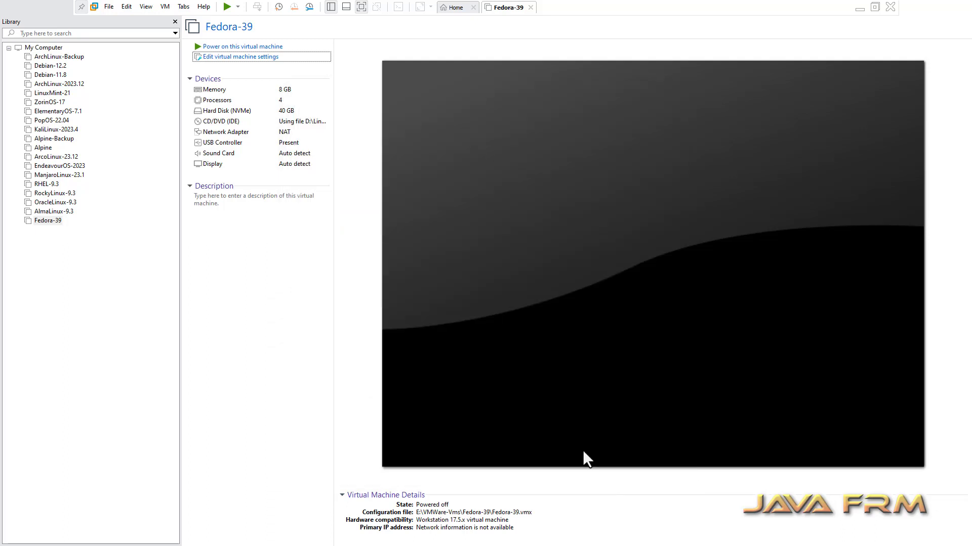
- Power on Fedora-39 and dismiss the removable devices hint
left_click(242, 46)
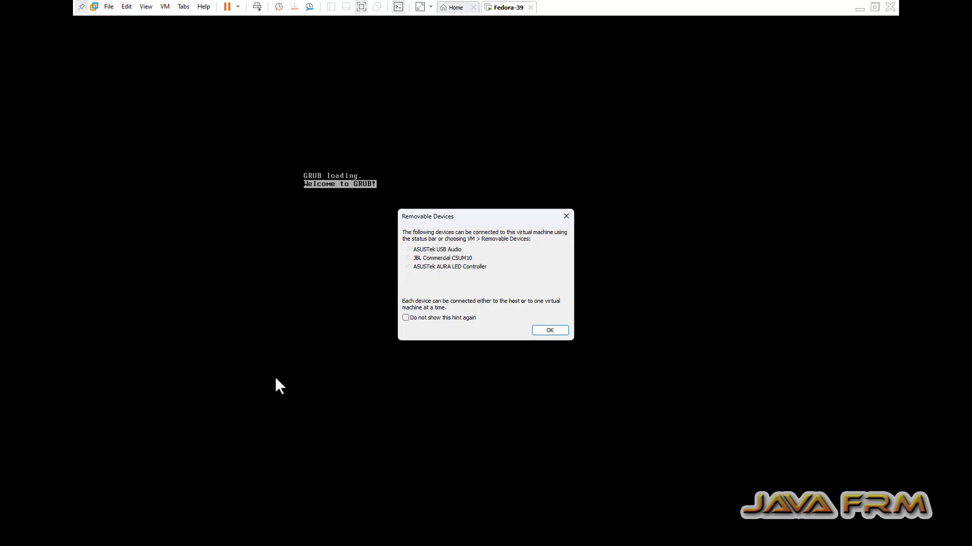
left_click(545, 332)
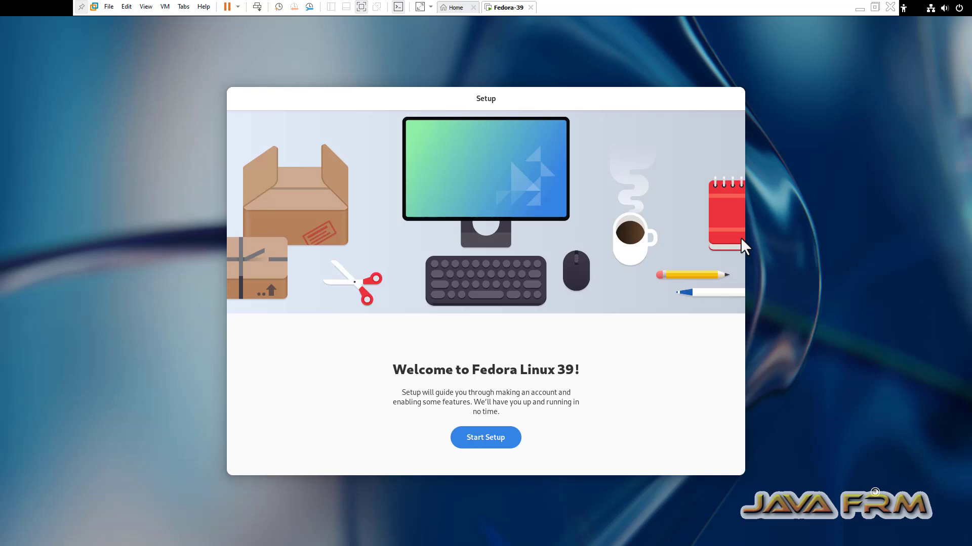
- Turn off location services and problem reporting, and enable third-party repositories
left_click(487, 438)
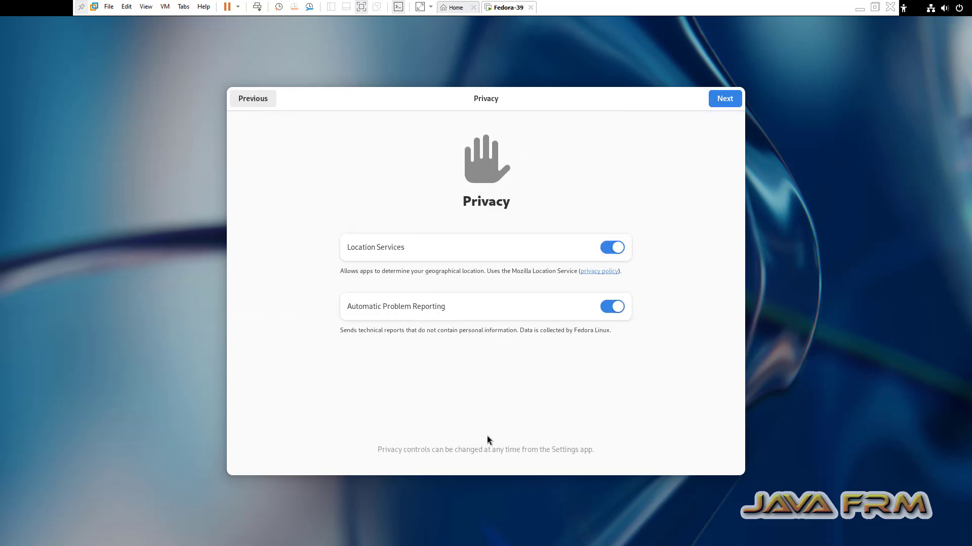
left_click(610, 247)
left_click(610, 307)
left_click(724, 100)
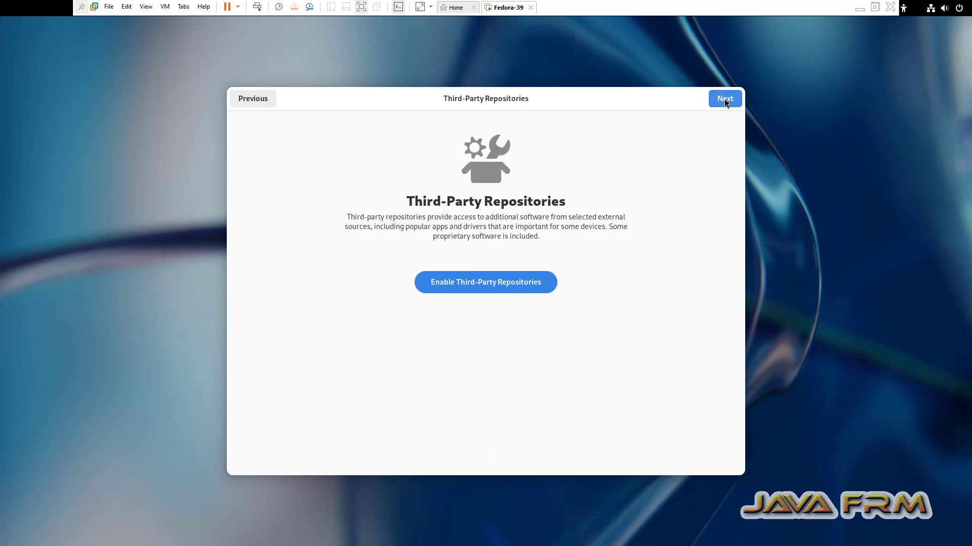
left_click(519, 284)
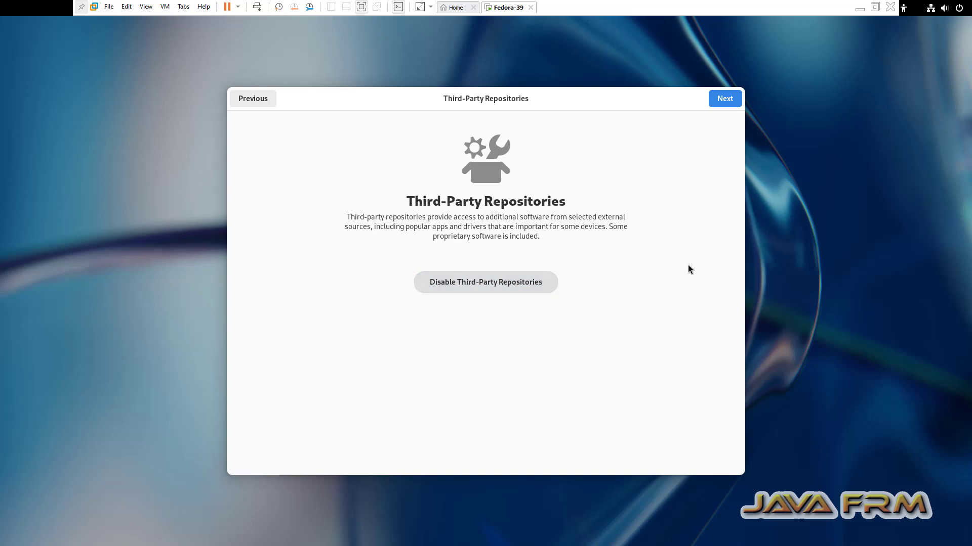
left_click(724, 98)
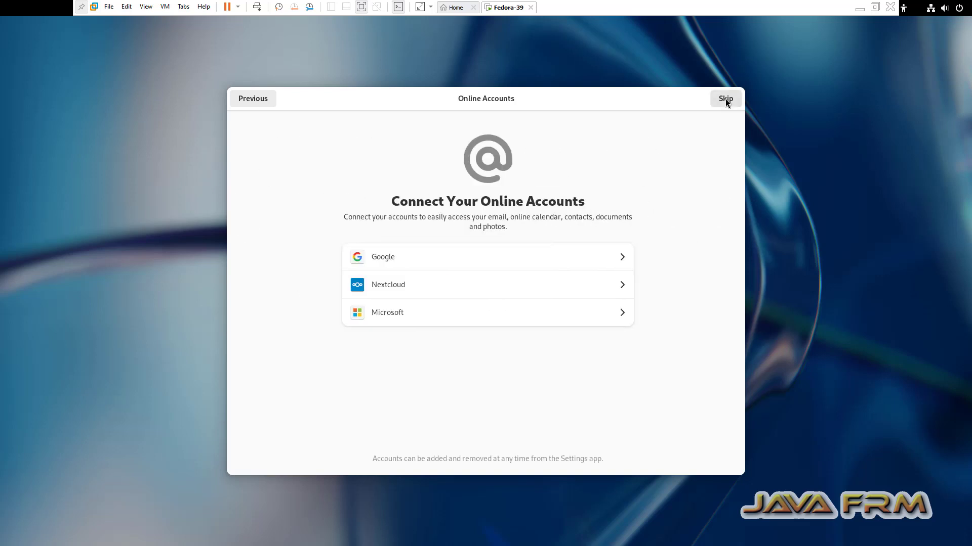
- Skip online accounts, enter the user's full name and account password, and finish setup
left_click(727, 99)
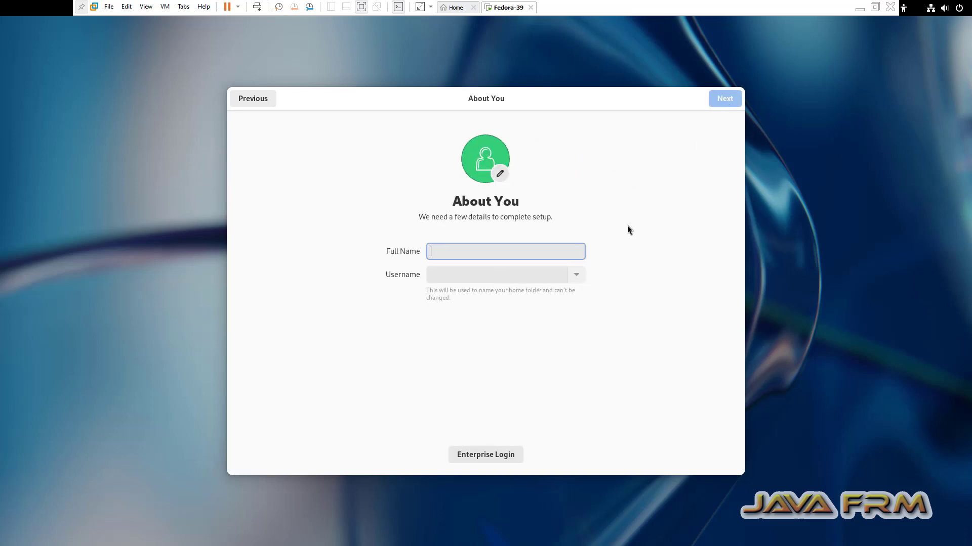
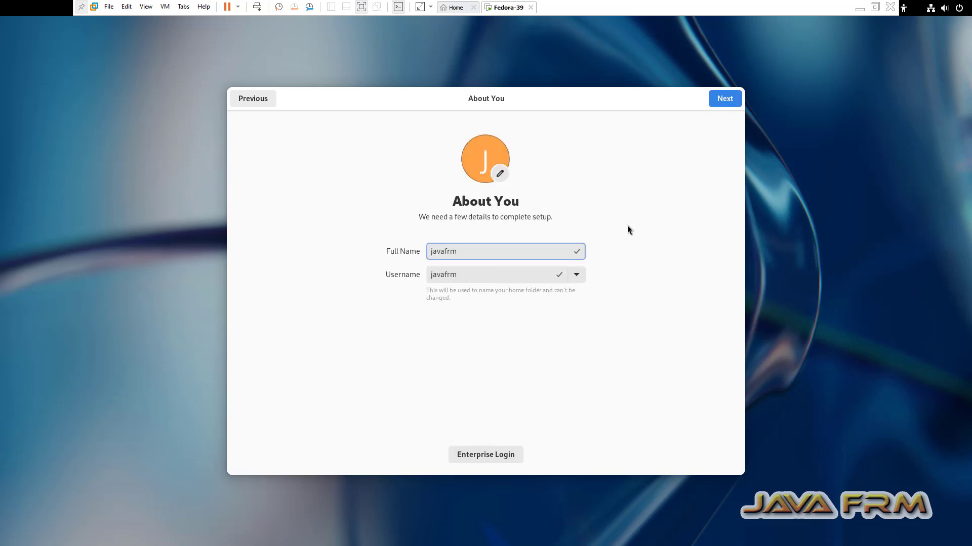
left_click(727, 100)
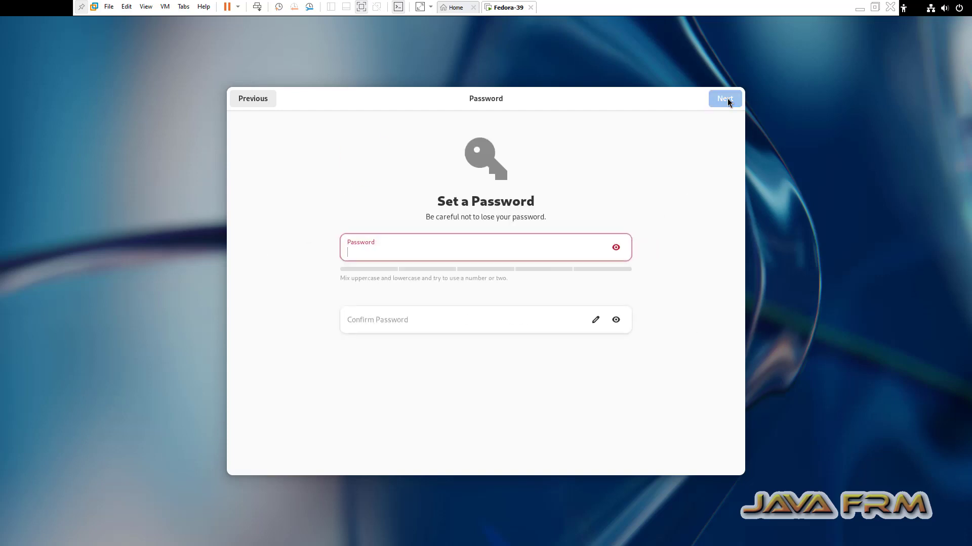
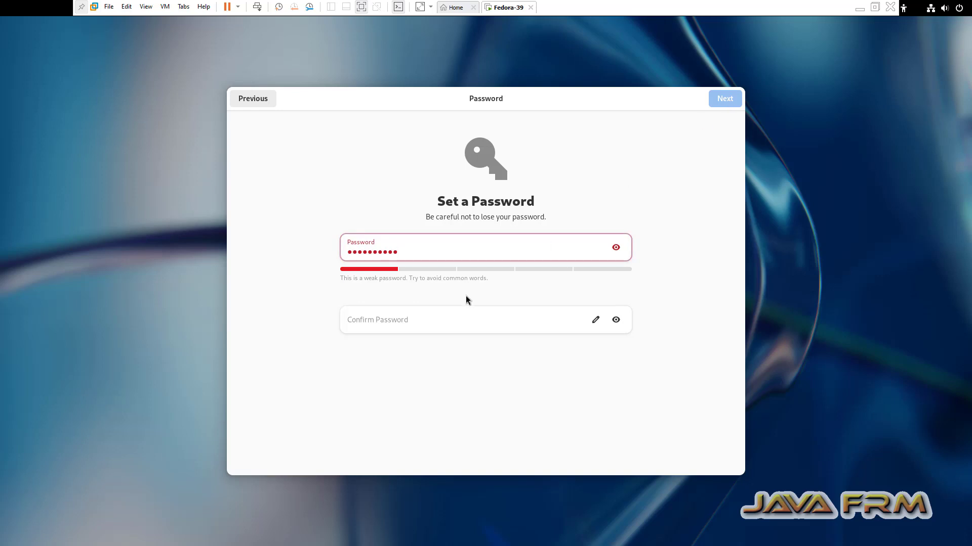
left_click(391, 326)
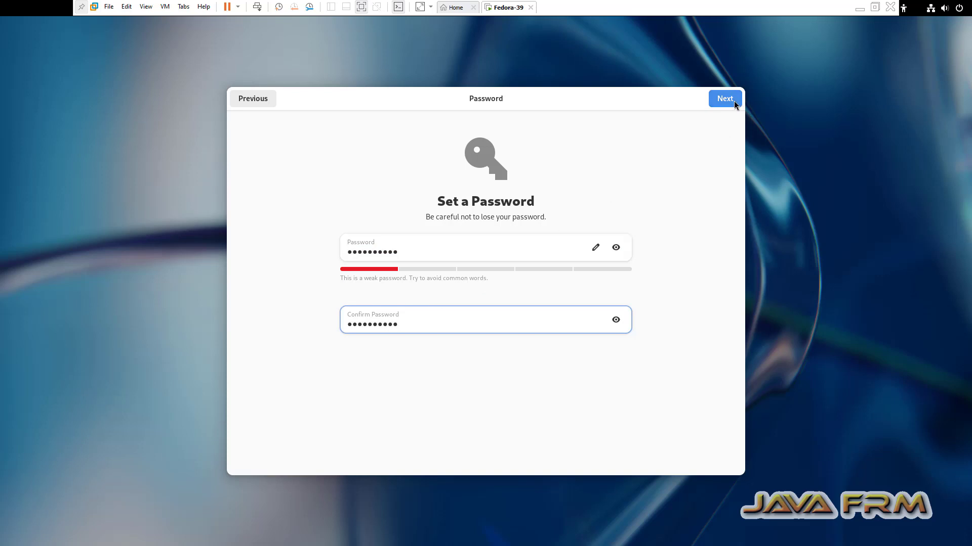
left_click(732, 101)
left_click(489, 362)
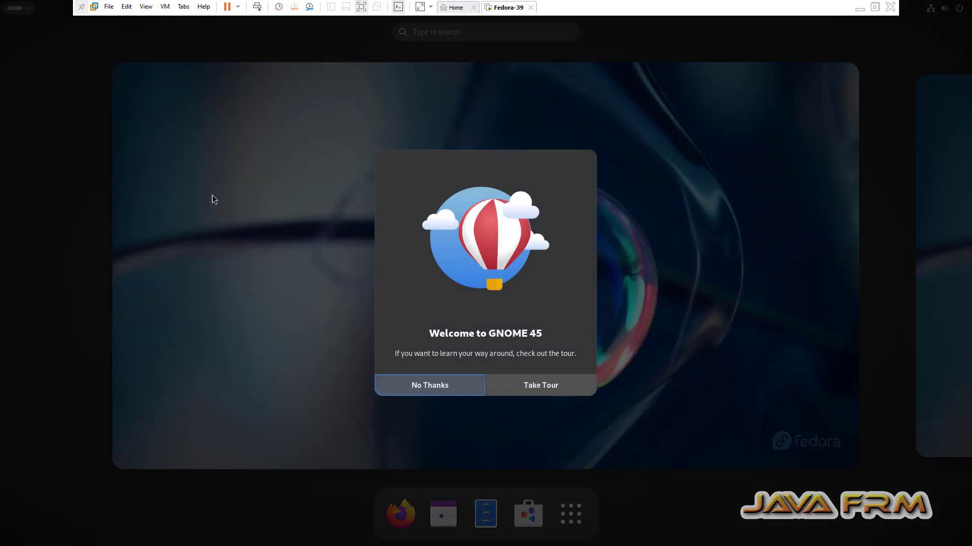
- Decline the GNOME welcome tour and close the accidentally launched Boxes app
left_click(438, 391)
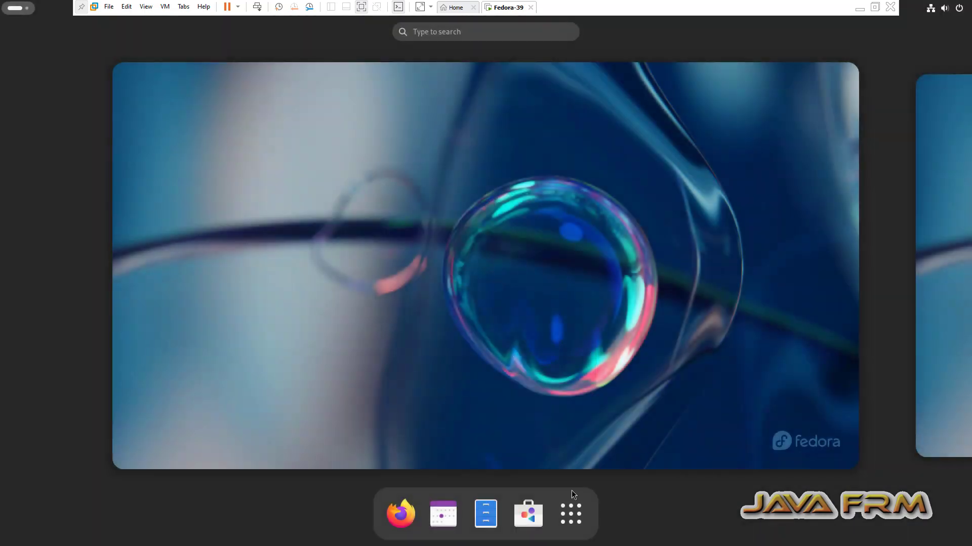
left_click(574, 520)
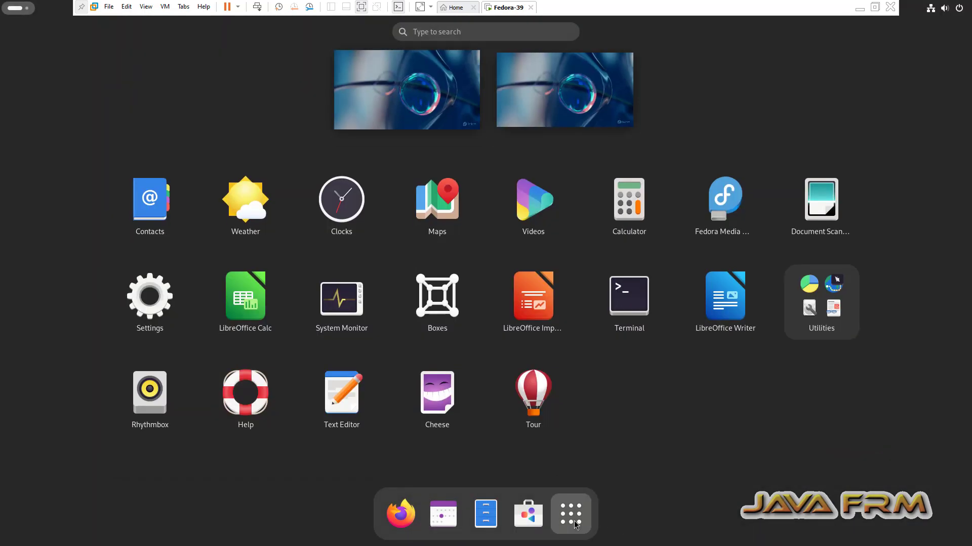
left_click(634, 307)
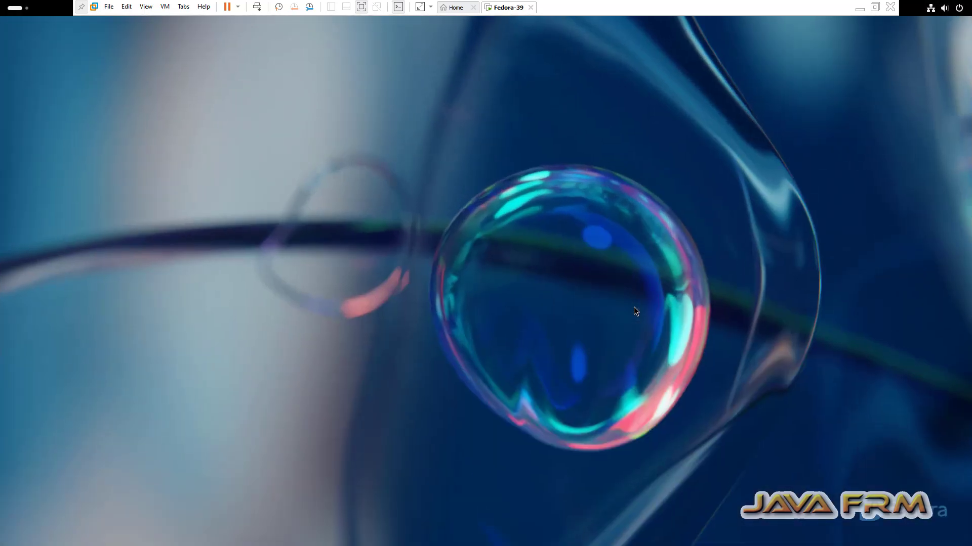
left_click(640, 151)
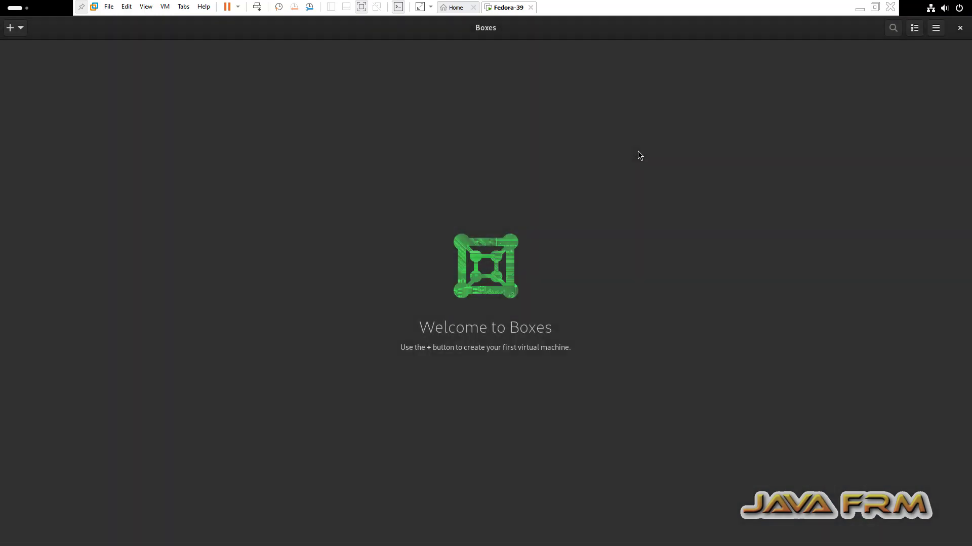
left_click(960, 28)
- Launch Terminal from the Activities app grid
left_click(15, 8)
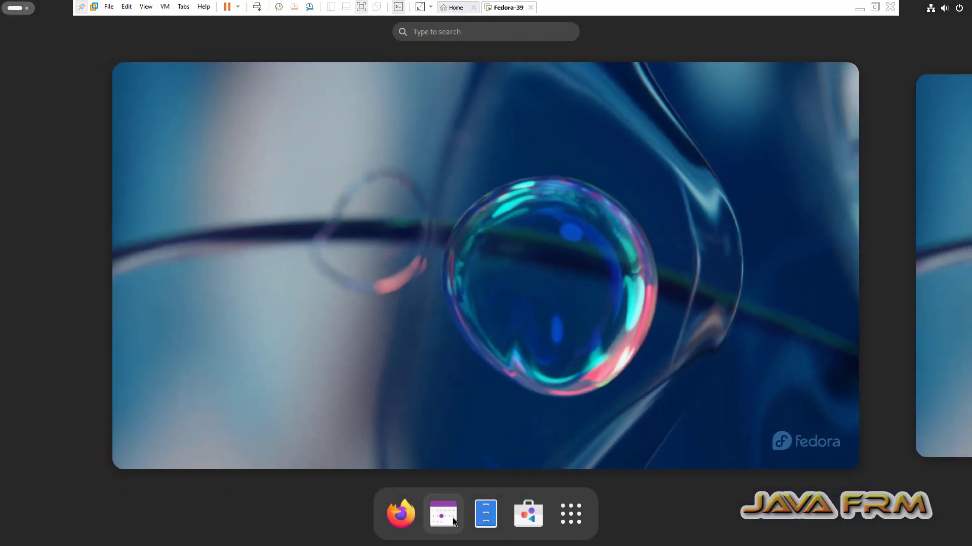
left_click(573, 519)
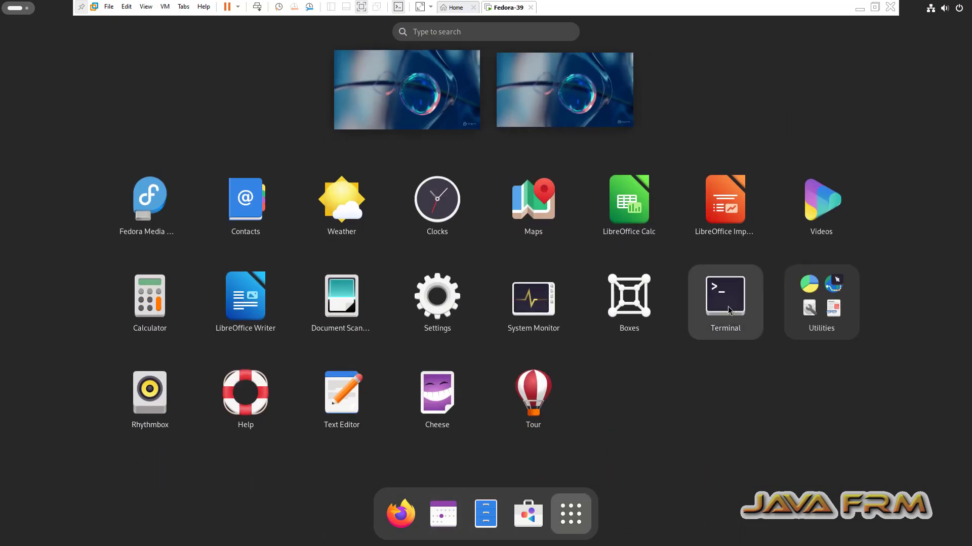
left_click(727, 305)
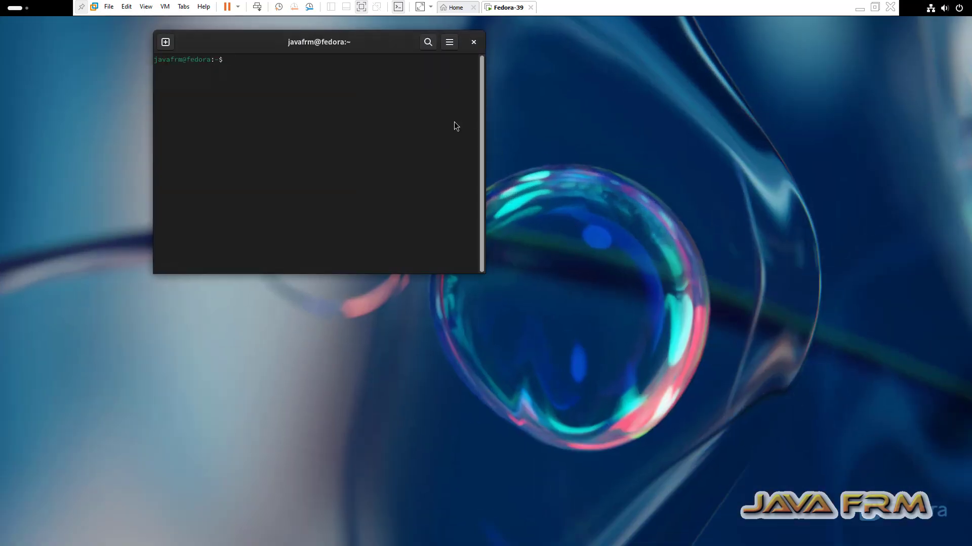
- Maximize the terminal, enlarge its text twice, and run vmware-hgfsclient and df -kh
double_click(341, 44)
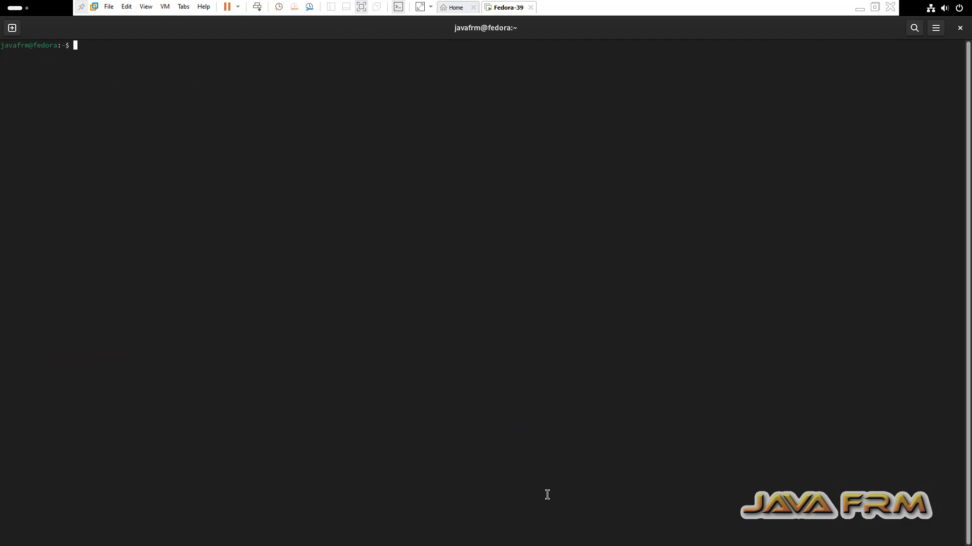
key("ctrl+plus")
key("ctrl+plus")
key("ctrl+plus")
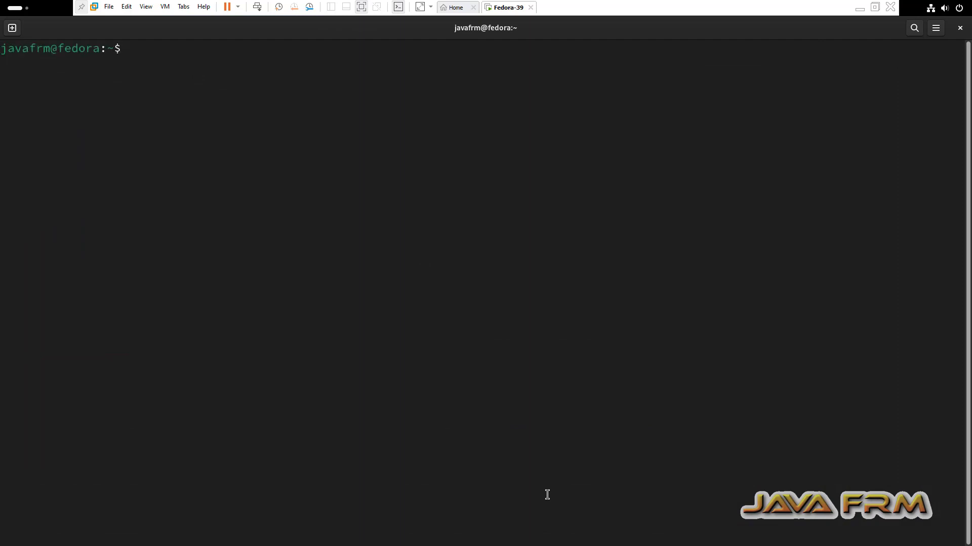
key("ctrl+plus")
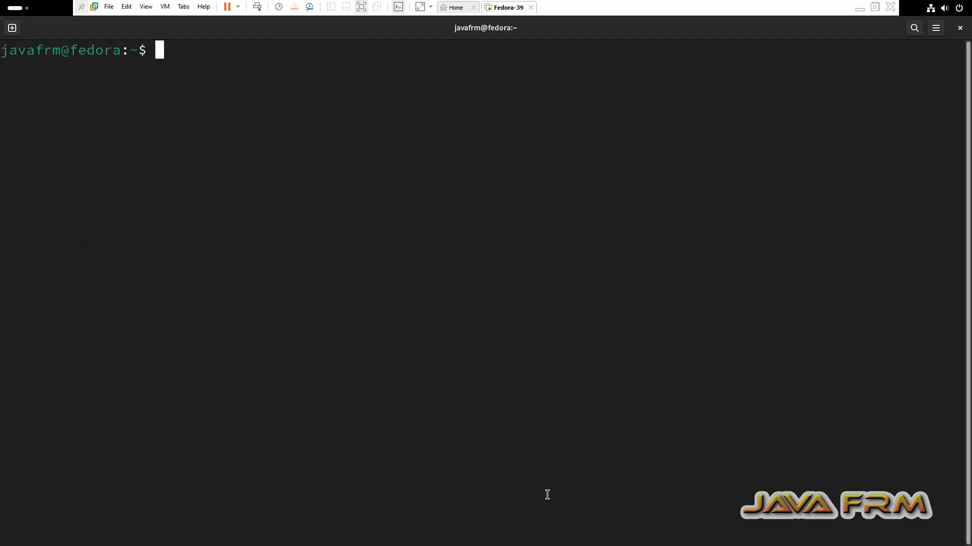
type("vmware-")
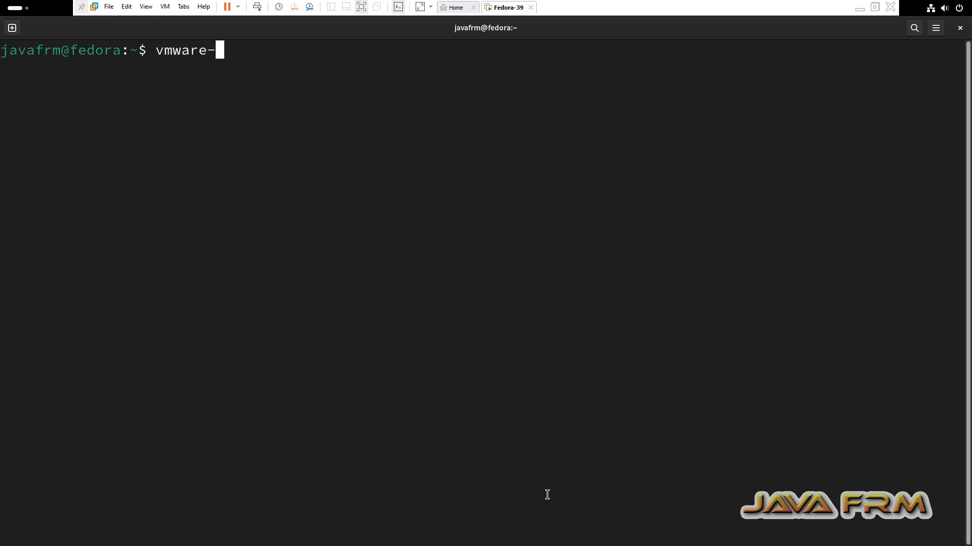
type("hgfsclient")
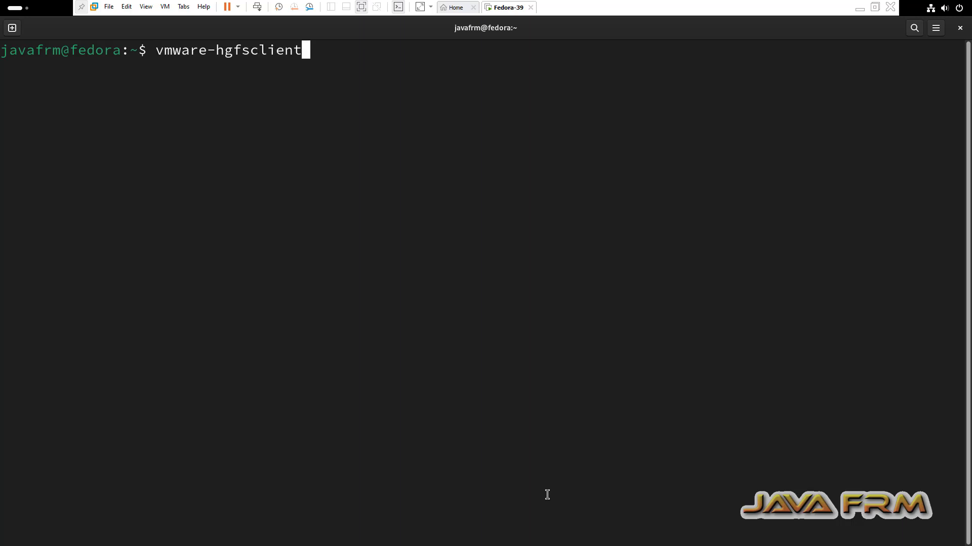
key("Return")
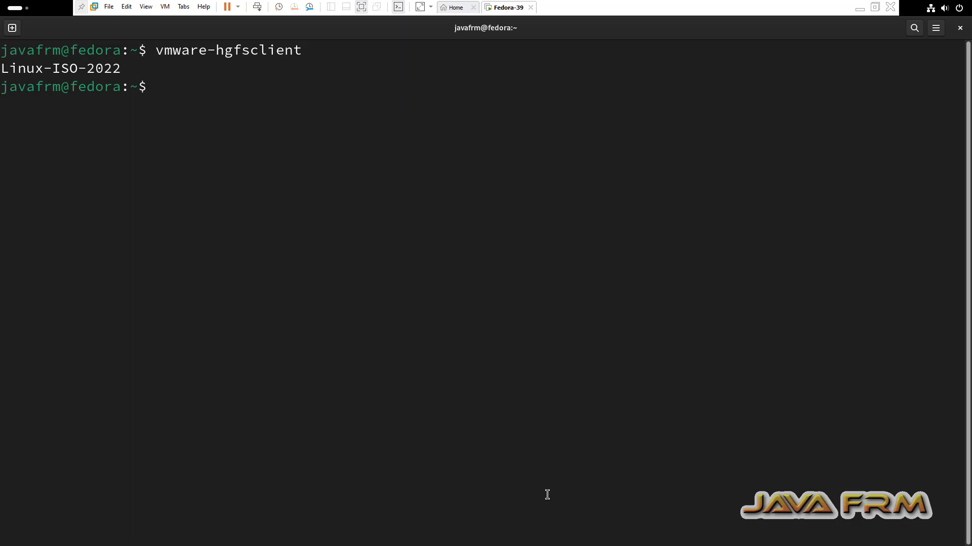
key("Return")
key("Return")
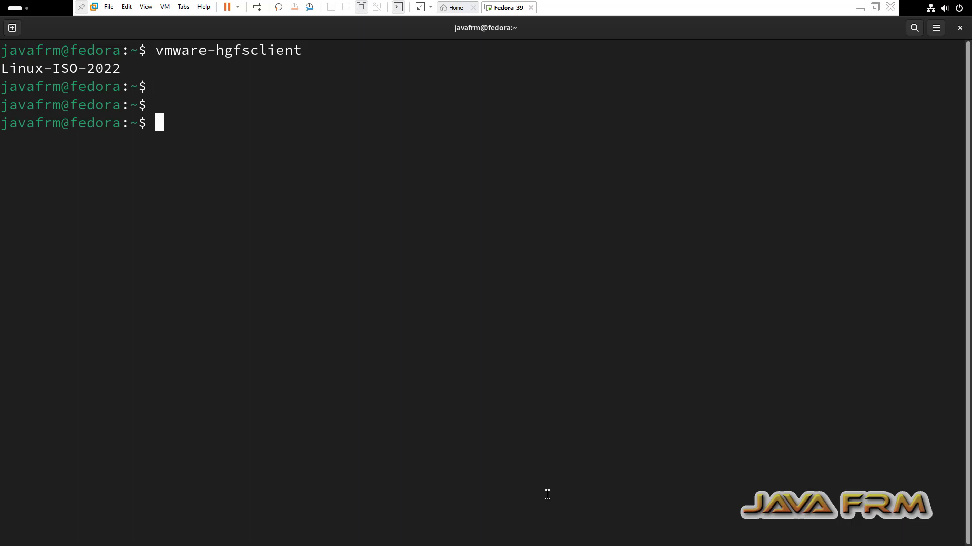
type("df -kh")
key("Return")
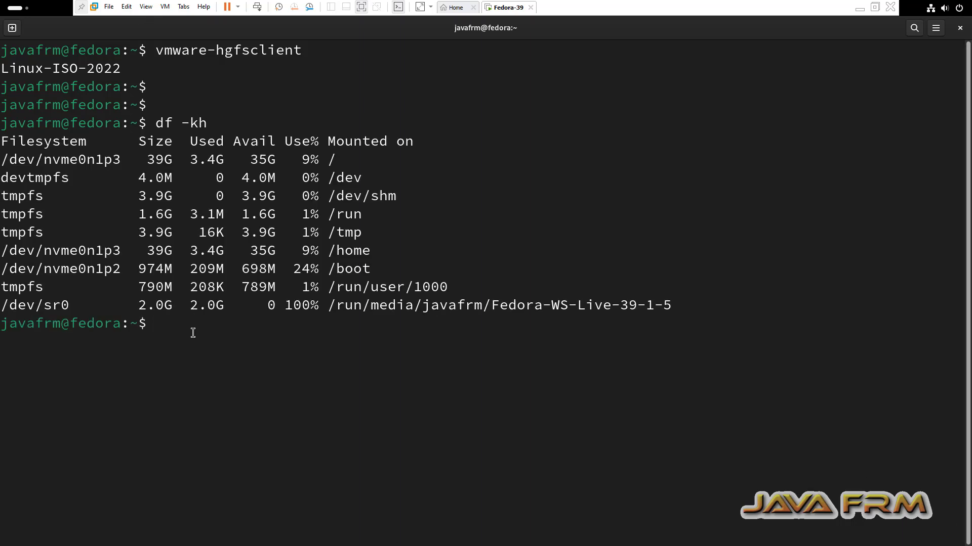
- Copy the selected terminal output and minimize VMware to the Windows desktop
left_click_drag(190, 332, 214, 334)
right_click(134, 199)
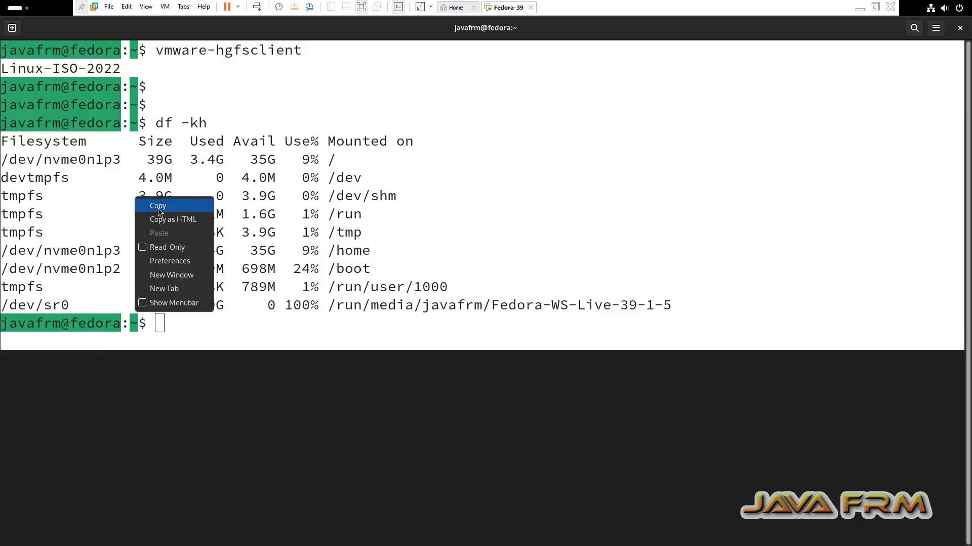
left_click(158, 208)
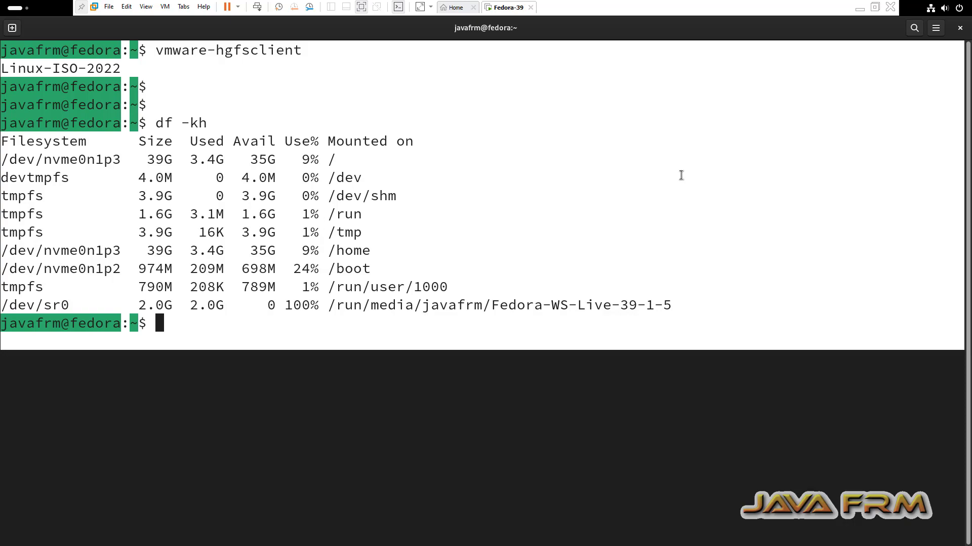
left_click(859, 8)
left_click(231, 535)
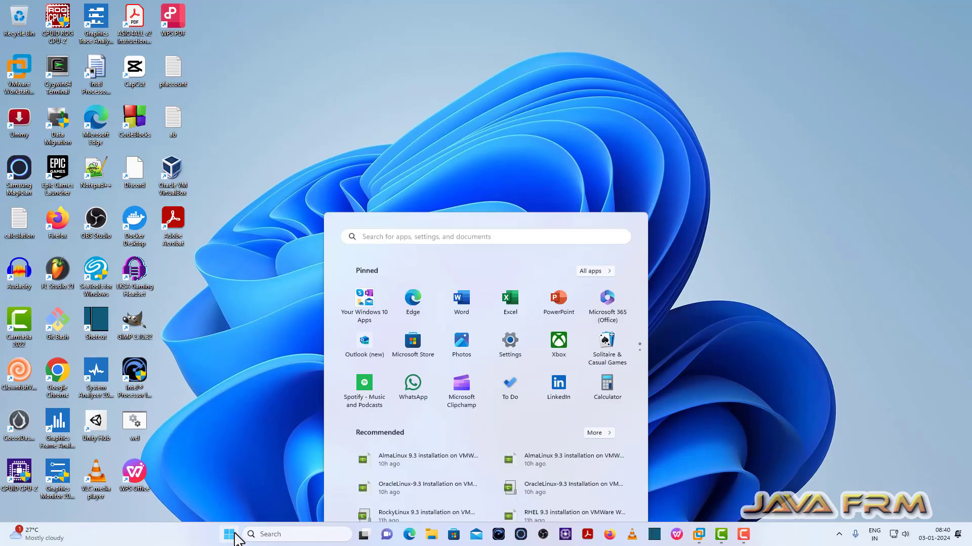
- Launch Notepad++ and paste the copied terminal output into a new document
type("not")
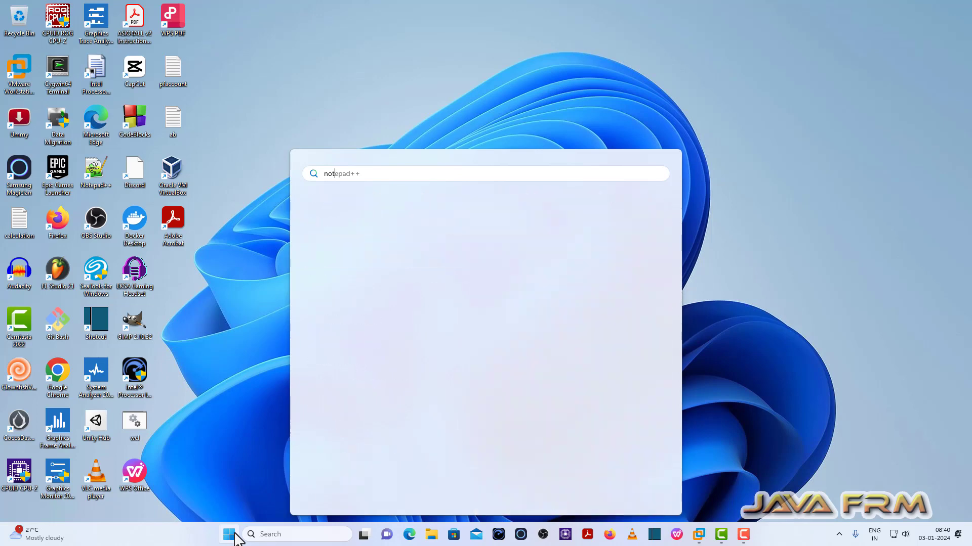
left_click(364, 254)
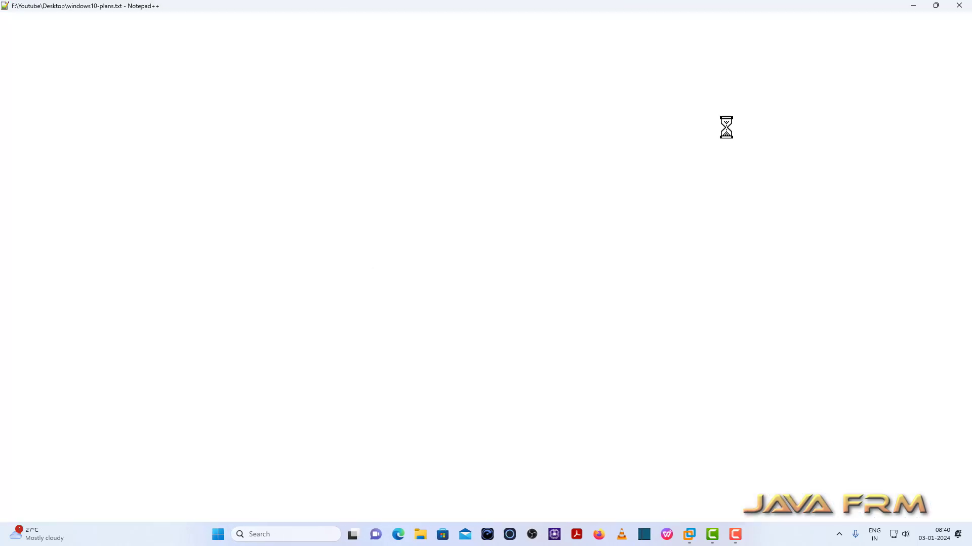
left_click(824, 43)
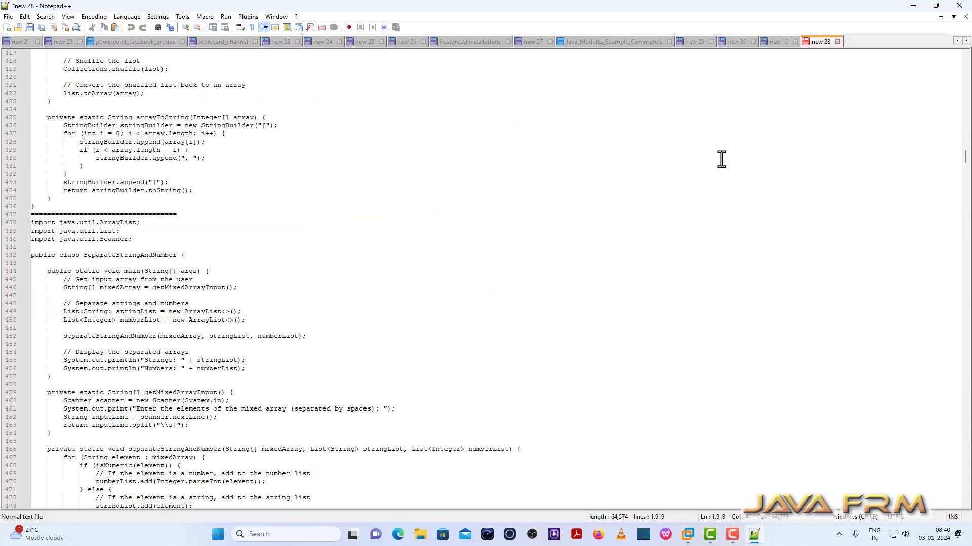
key("ctrl+n")
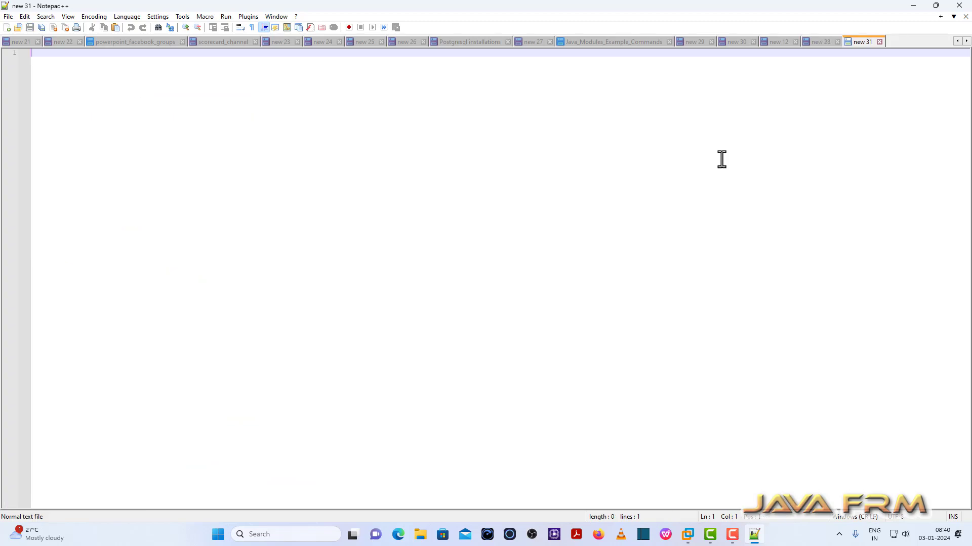
type("javafrm@fedora:~$ vmware-hgfsclient Linux-ISO-2022 javafrm@fedora:~$ javafrm@fedora:~$ javafrm@fedora:~$ df -kh Filesystem      Size  Used Avail Use% Mounted on /dev/nvme0n1p3   39G  3.4G   35G   9% / devtmpfs        4.0M     0  4.0M   0% /dev tmpfs           3.9G     0  3.9G   0% /dev/shm tmpfs           1.6G  3.1M  1.6G   1% /run tmpfs           3.9G   16K  3.9G   1% /tmp /dev/nvme0n1p3   39G  3.4G   35G   9% /home /dev/nvme0n1p2  974M  209M  698M  24% /boot tmpfs           790M  208K  789M   1% /run/user/1000 /dev/sr0        2.0G  2.0G     0 100% /run/media/javafrm/Fedora-WS-Live-39-1-5 javafrm@fedora:~$")
- Add 'Welcome to Fedora Workstation 39 on VMWare Workstation 17.5' below the output and select it
left_click_drag(63, 84, 106, 84)
left_click_drag(53, 174, 109, 183)
left_click(212, 224)
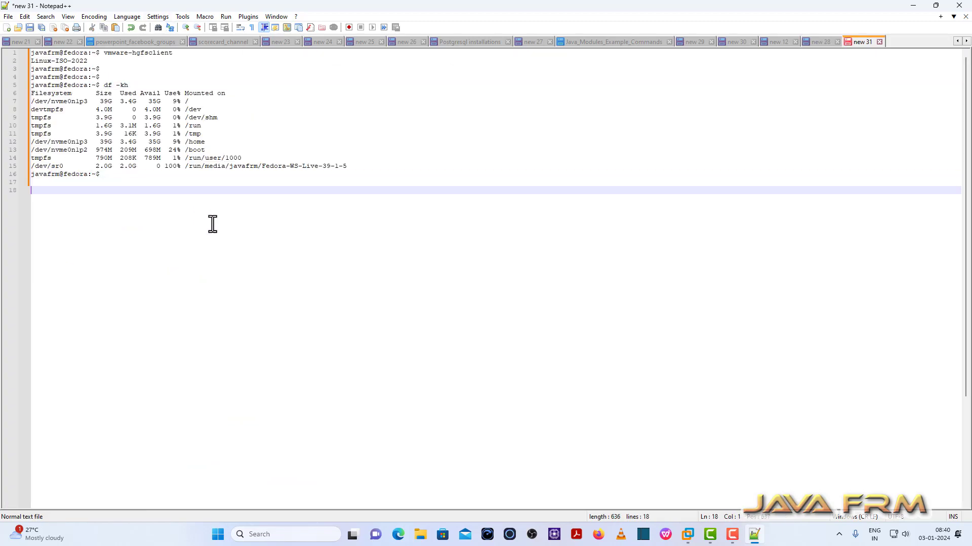
left_click(104, 175)
key("Return")
key("Return")
type("Welcome to Fedora Workstation 39 on VMWare Workstation 17.5")
left_click_drag(271, 191, 35, 189)
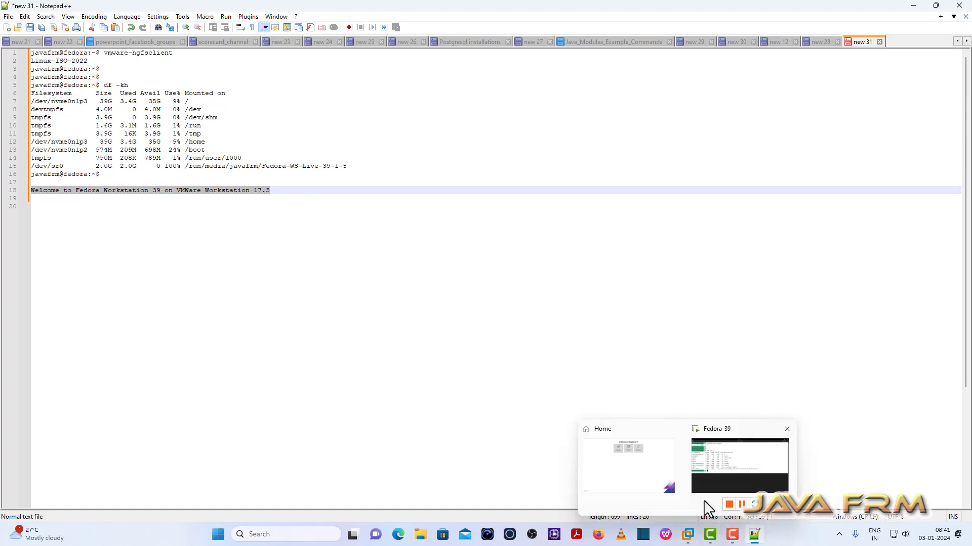
- Paste and run the welcome line in the Fedora terminal, then close that cluttered terminal
left_click(711, 481)
right_click(372, 359)
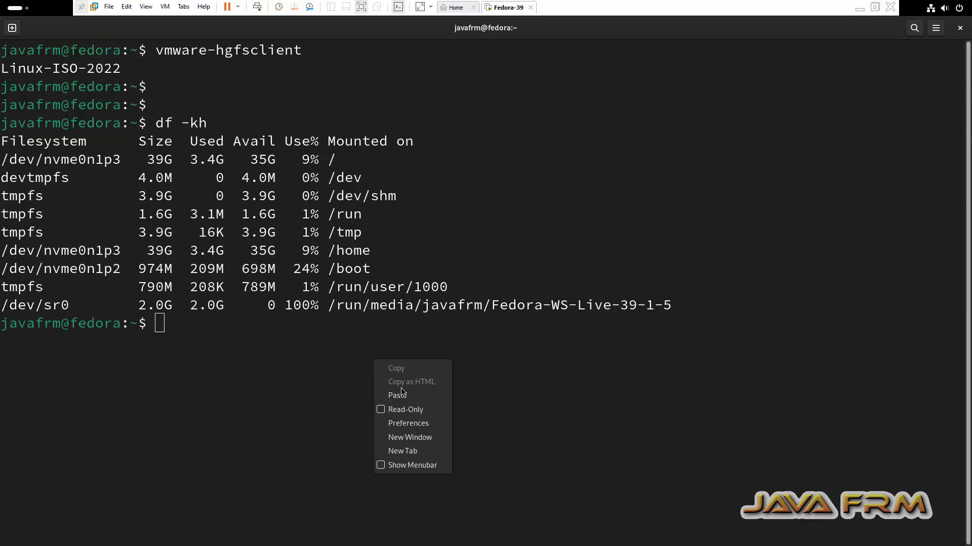
left_click(405, 398)
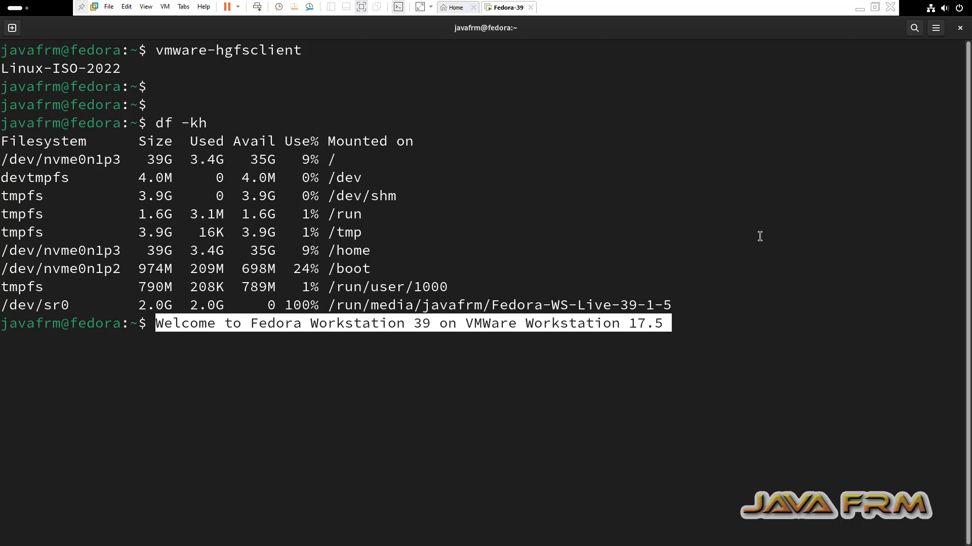
key("Return")
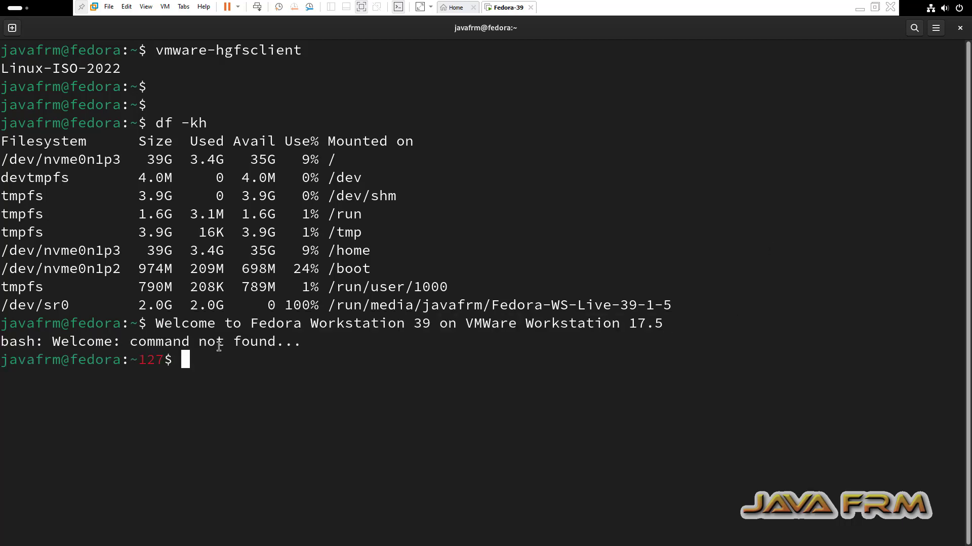
left_click(960, 29)
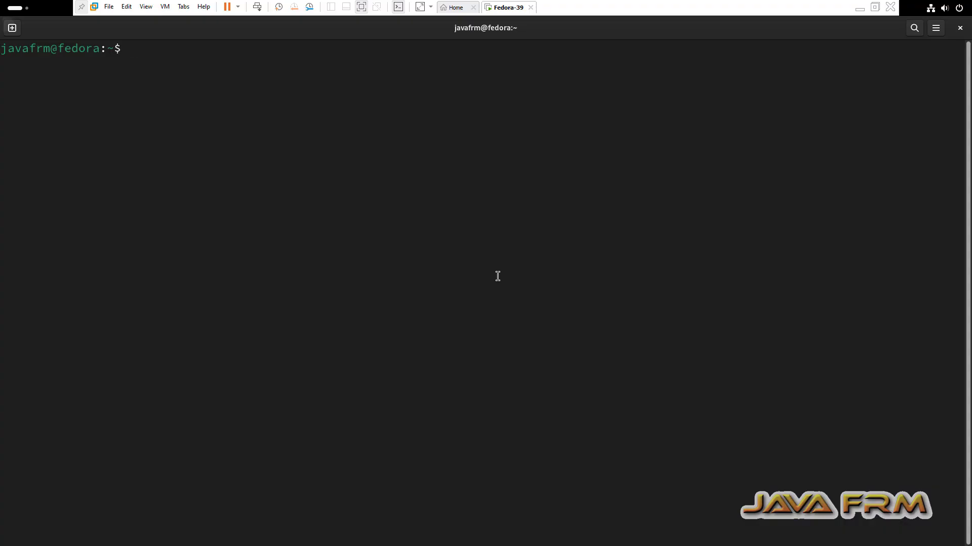
- In a fresh terminal, run vmware-hgfsclient, then cd /mnt and list its contents
type("vm")
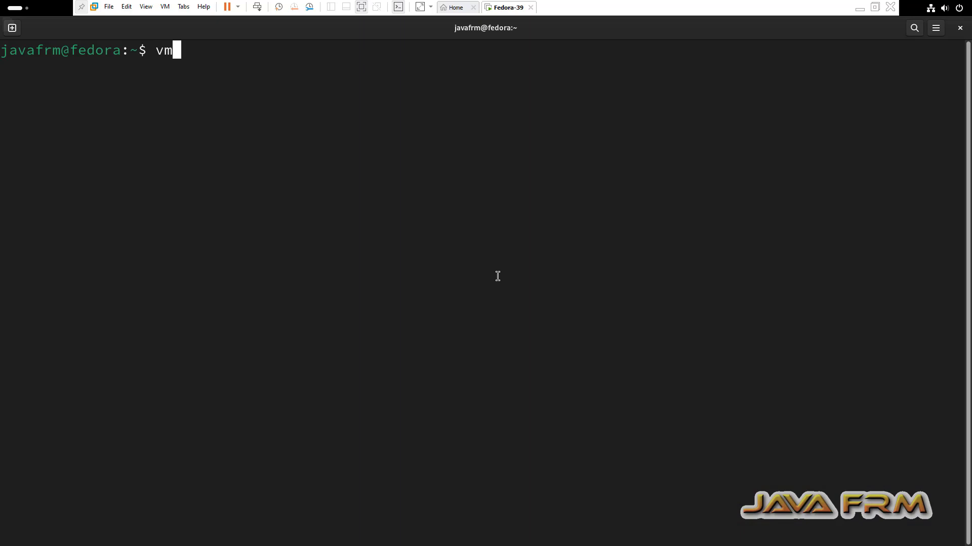
type("ware-h")
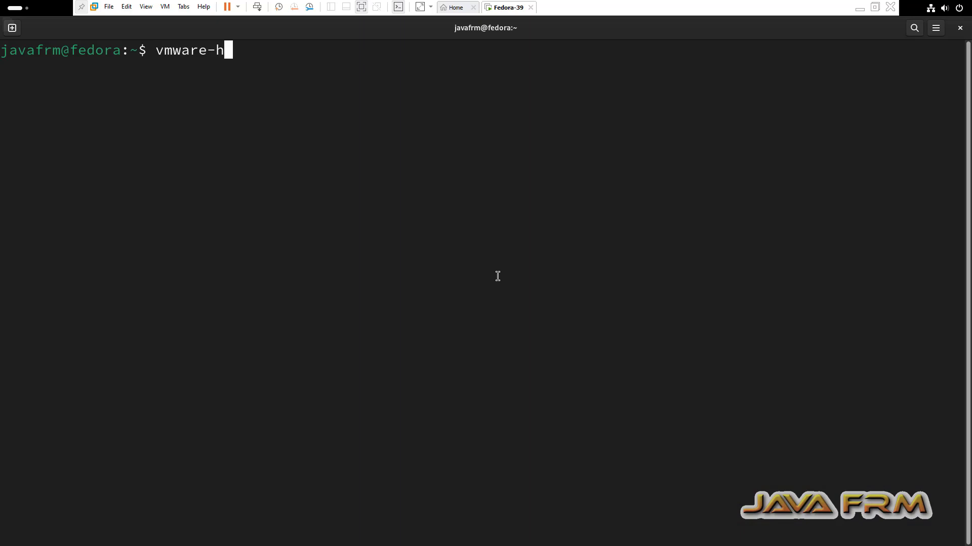
type("gfsclient")
key("Return")
key("Return")
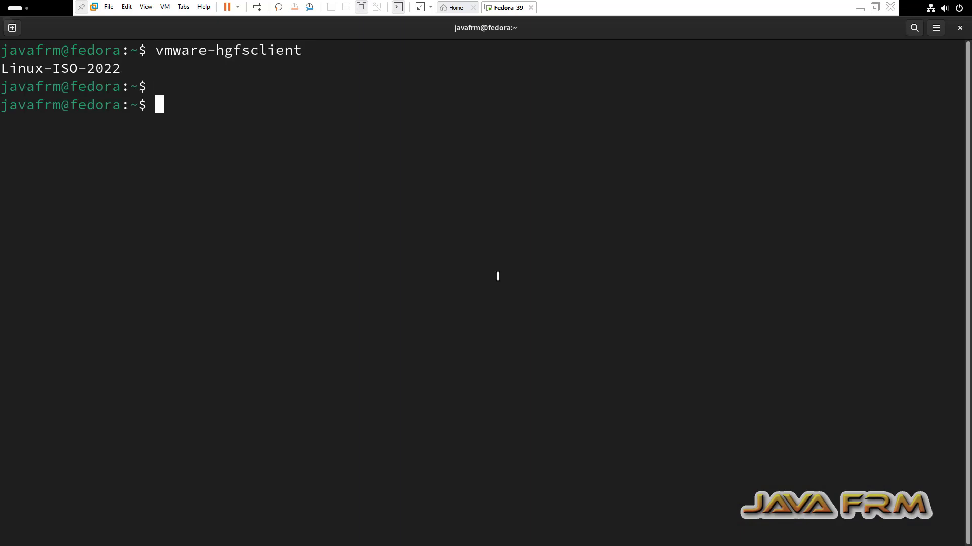
type("cd /mnt")
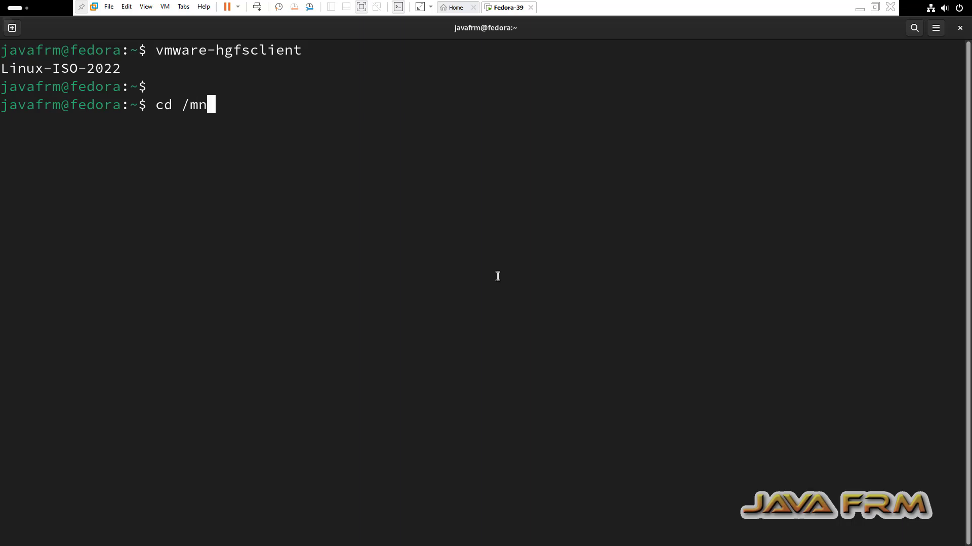
key("Return")
type("ls")
key("Return")
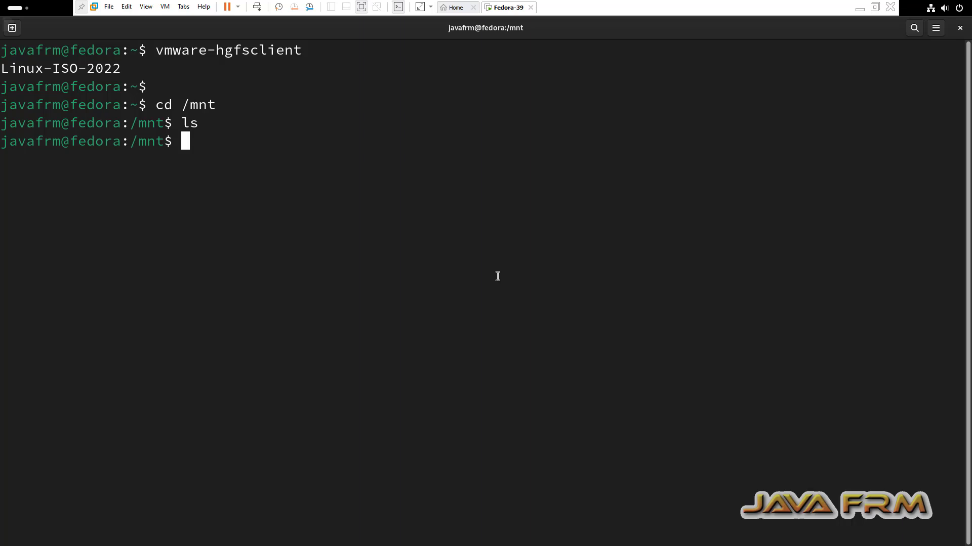
- Switch to root with sudo su, create the hgfs folder, and list /mnt to confirm it
type("sudo su")
key("Return")
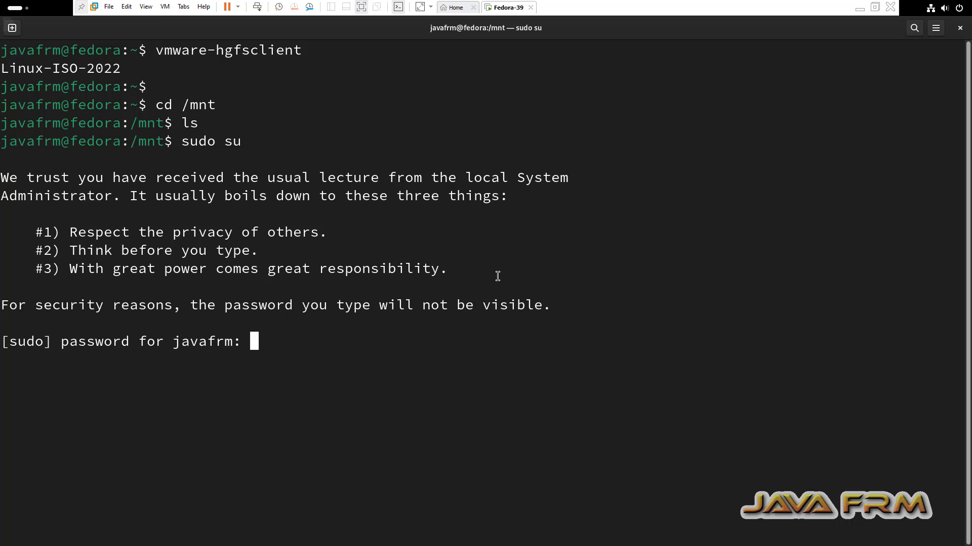
key("Return")
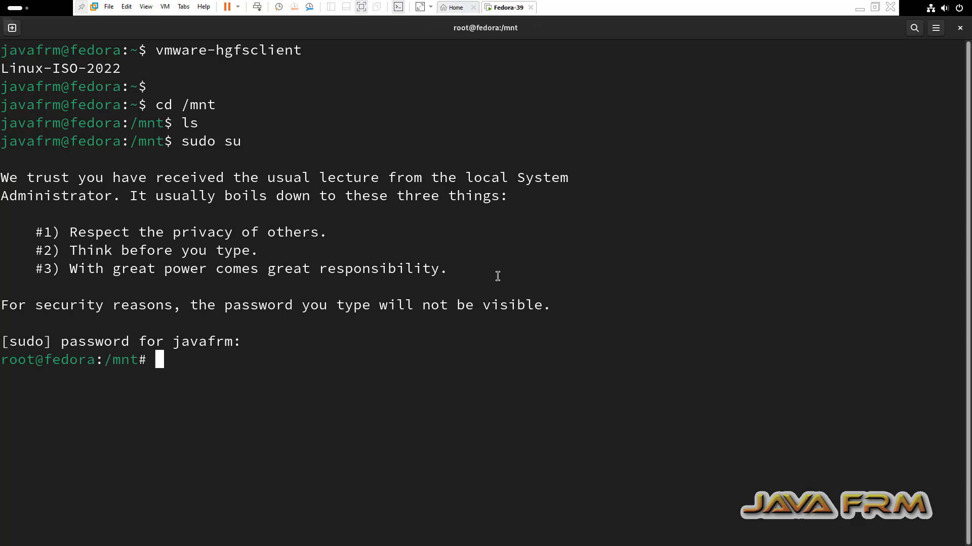
key("Return")
type("mkdir ")
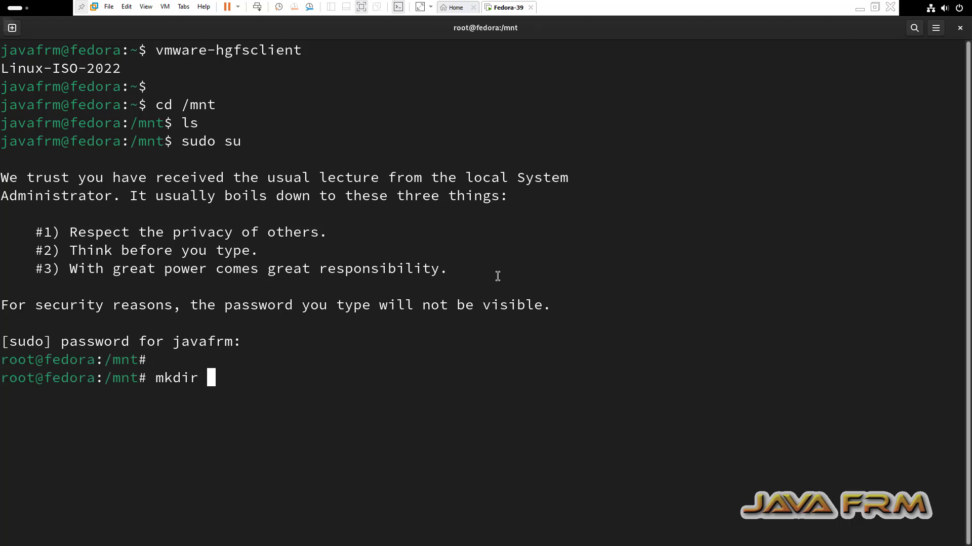
type("hgfs")
key("Return")
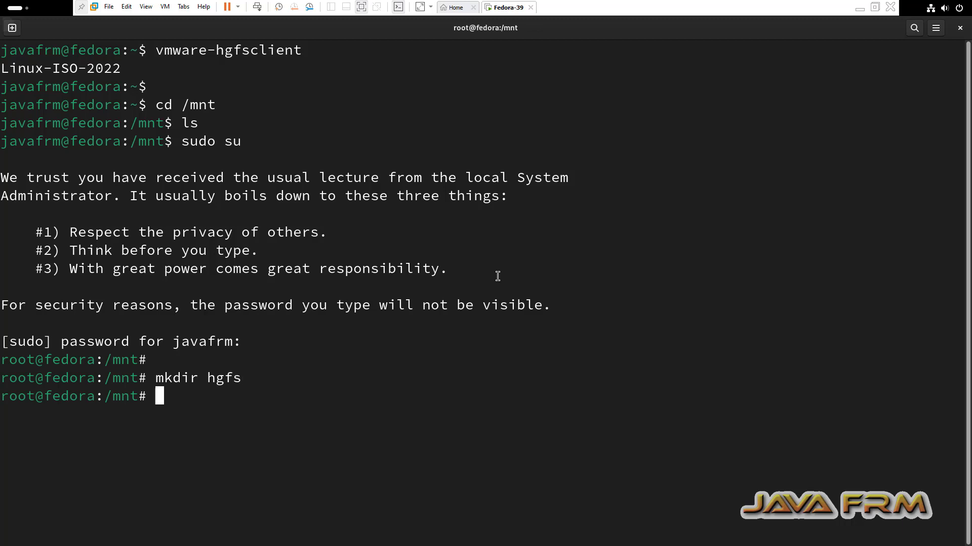
key("Return")
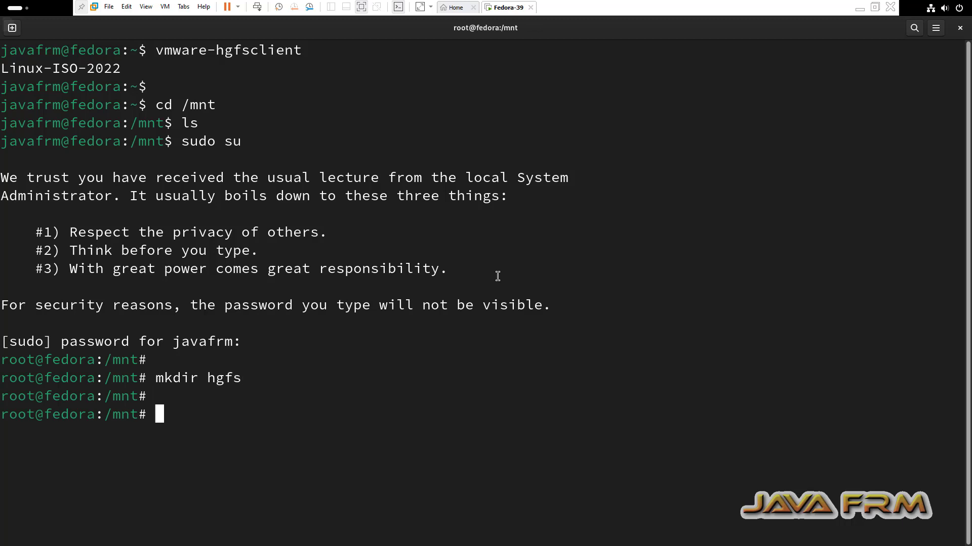
type("ls")
key("Return")
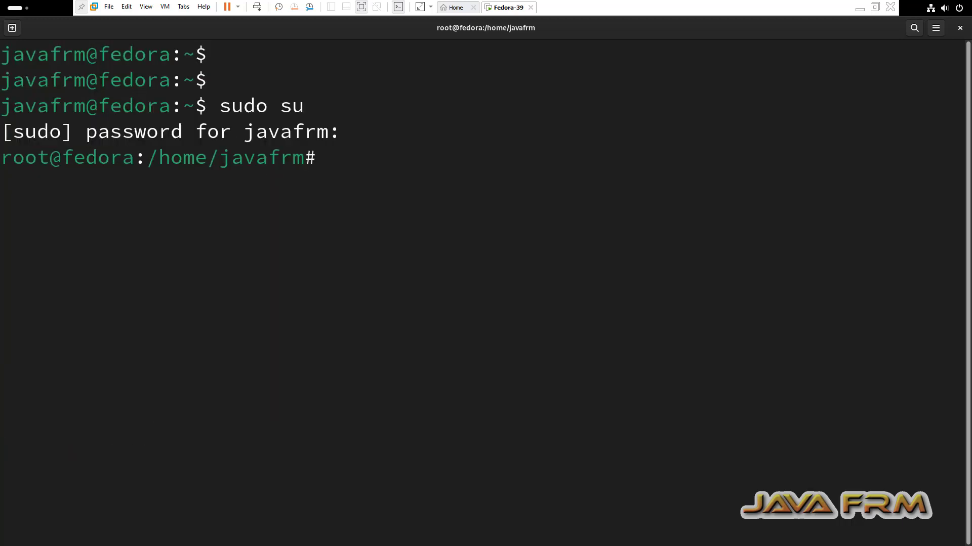
- Open /etc/fstab in gedit and start a new line after the last entry
type("gedit ")
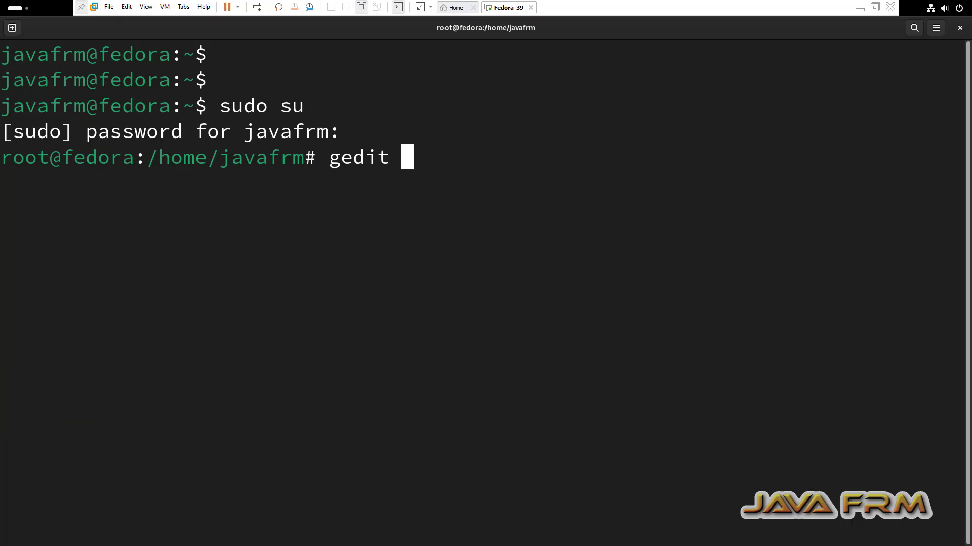
type("/etc/fstab")
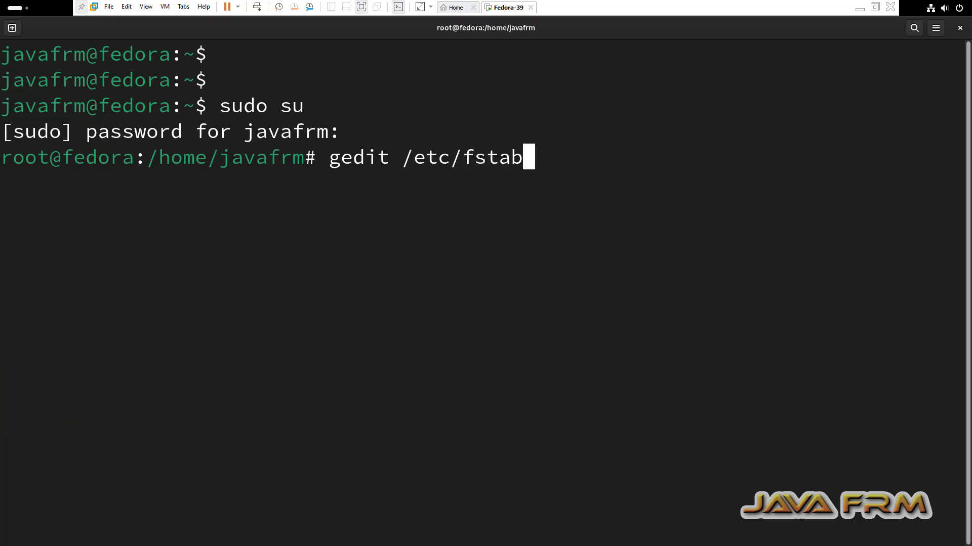
key("Return")
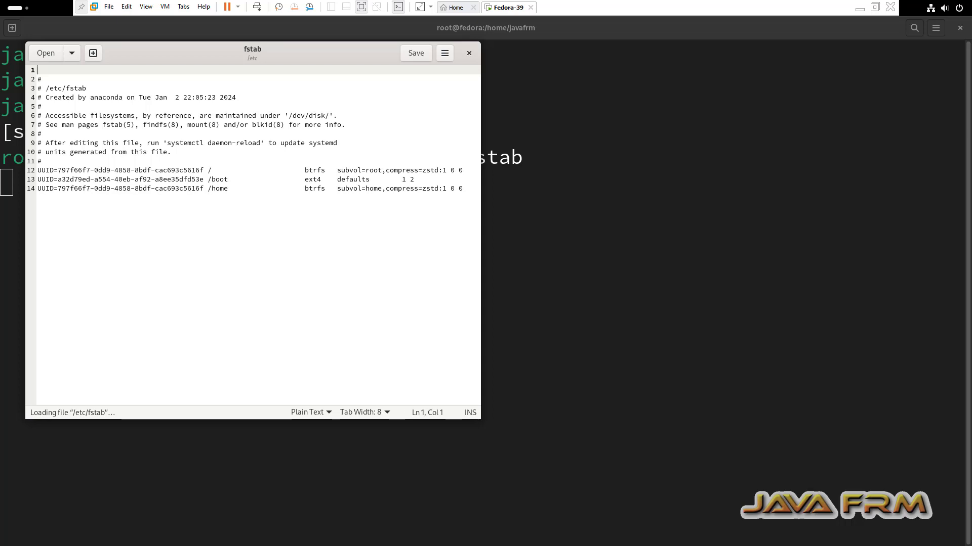
key("ctrl+End")
key("Return")
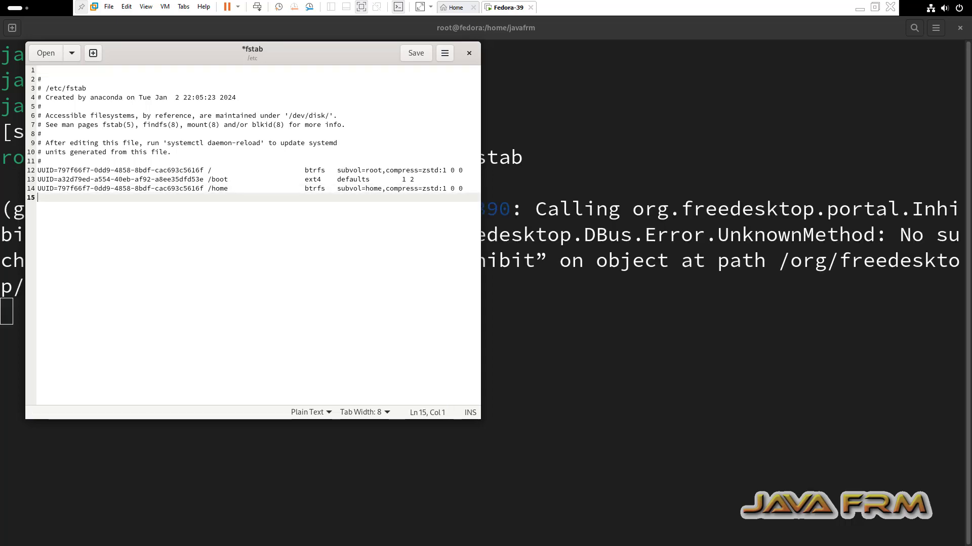
- Append 'vmhgfs-fuse /mnt/hgfs fuse defaults,allow_other 0 0', save fstab, and close gedit
type("vmhgfs-fuse  /mnt/hgfs  fuse  defaults,allow_other  0  0")
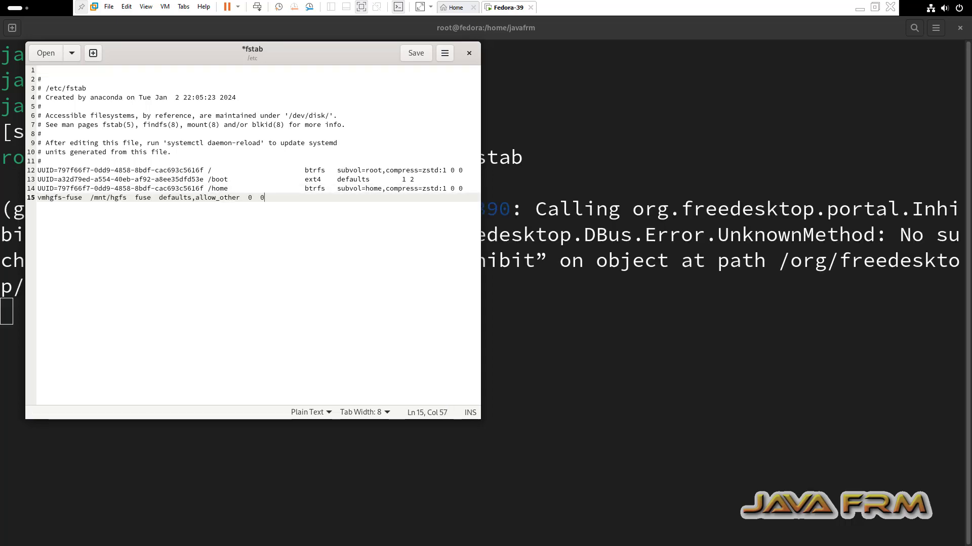
key("Home")
key("shift+Right")
key("shift+Right")
key("shift+Right")
key("shift+Right")
key("shift+Right")
key("shift+Right")
key("shift+Right")
key("shift+Right")
key("shift+Right")
key("shift+Right")
key("shift+Right")
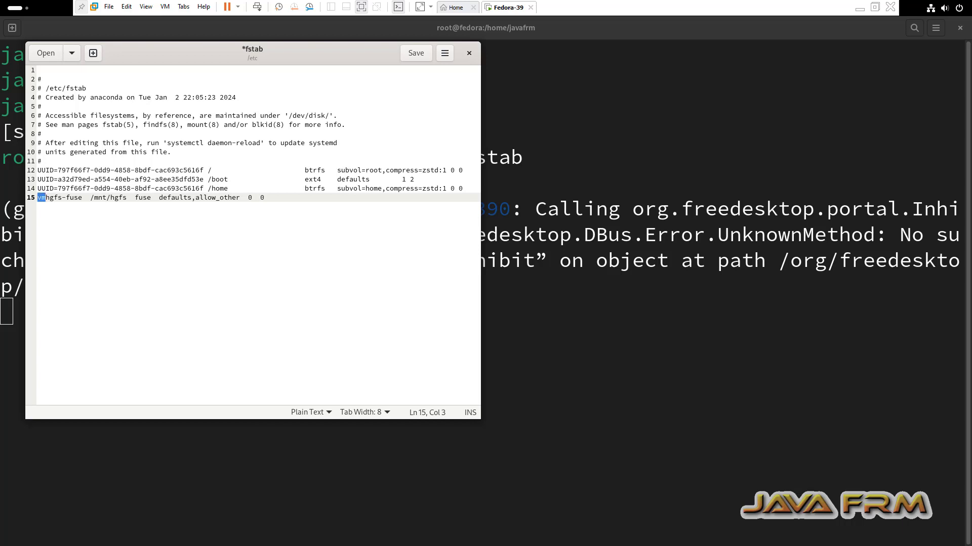
key("Right")
key("Right")
key("Right")
key("shift+Right")
key("shift+Right")
key("shift+Right")
key("shift+Right")
key("shift+Right")
key("shift+Right")
key("shift+Right")
key("Right")
key("Right")
left_click_drag(162, 197, 264, 198)
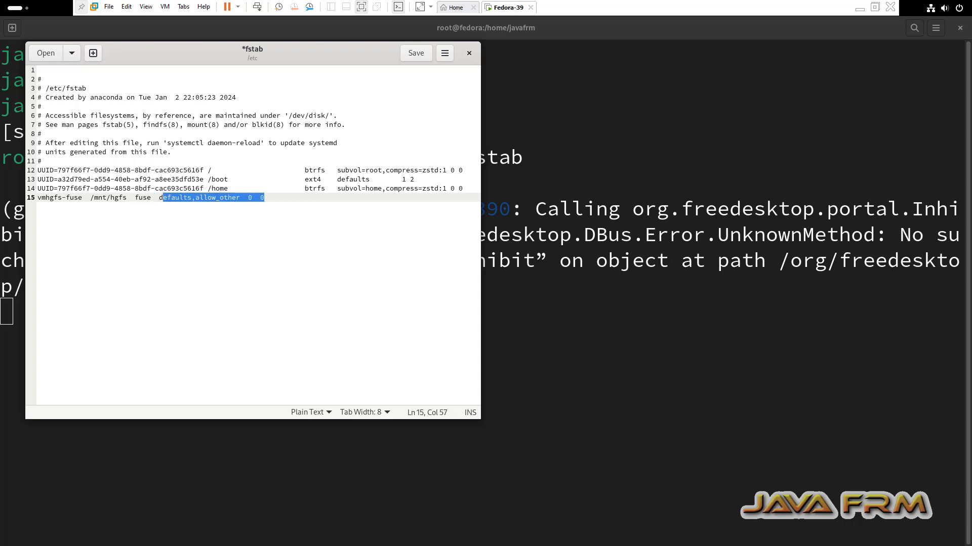
key("ctrl+s")
left_click(469, 53)
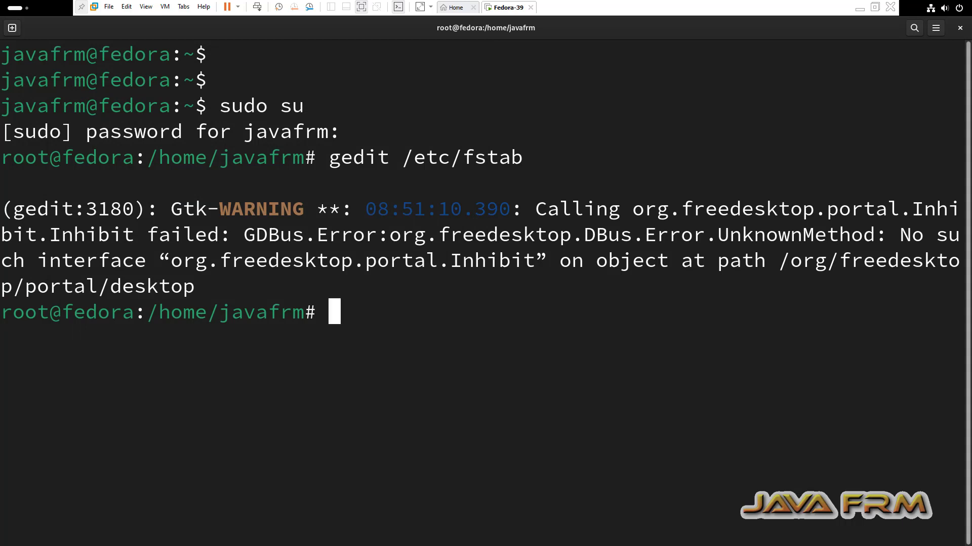
- Run mount -a and systemctl daemon-reload as root, then open a second terminal tab
key("Return")
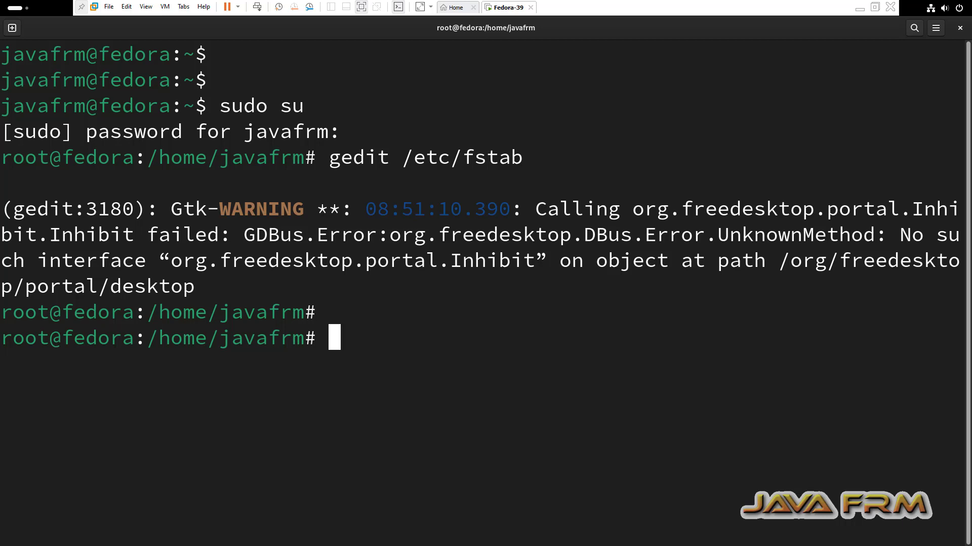
type("mou")
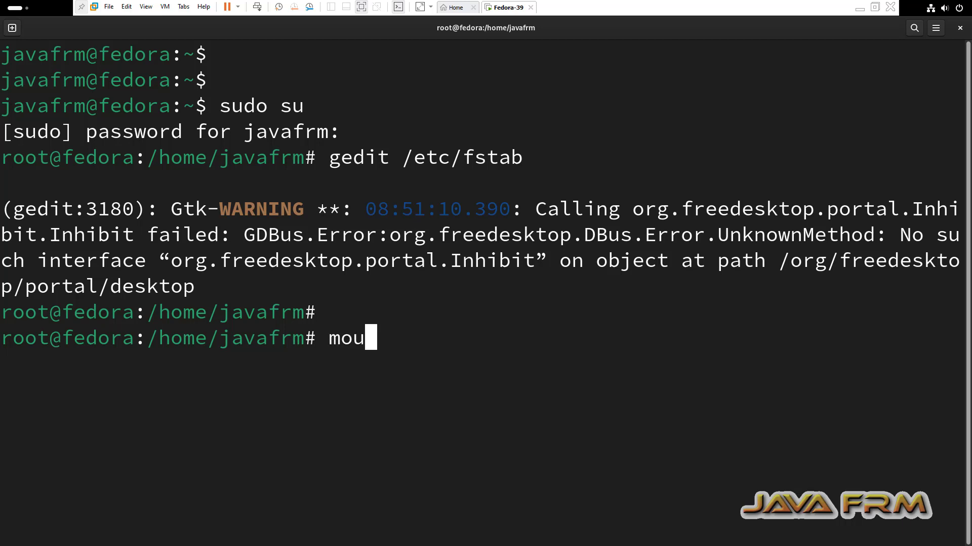
type("nt -a")
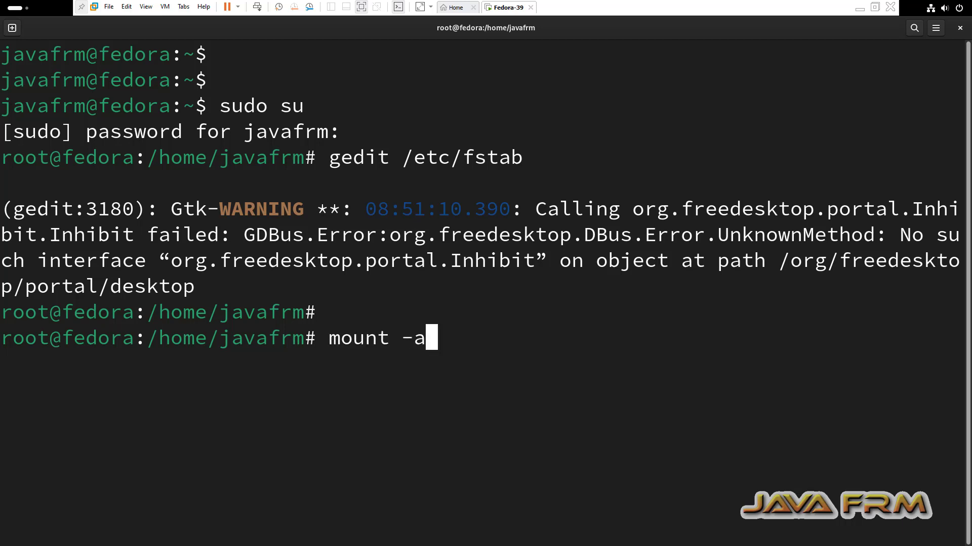
key("Return")
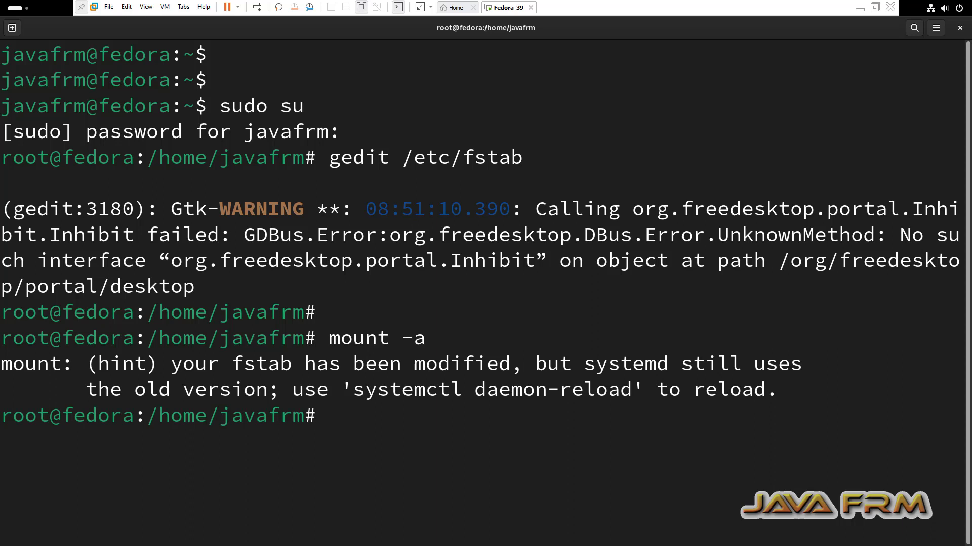
type("syst")
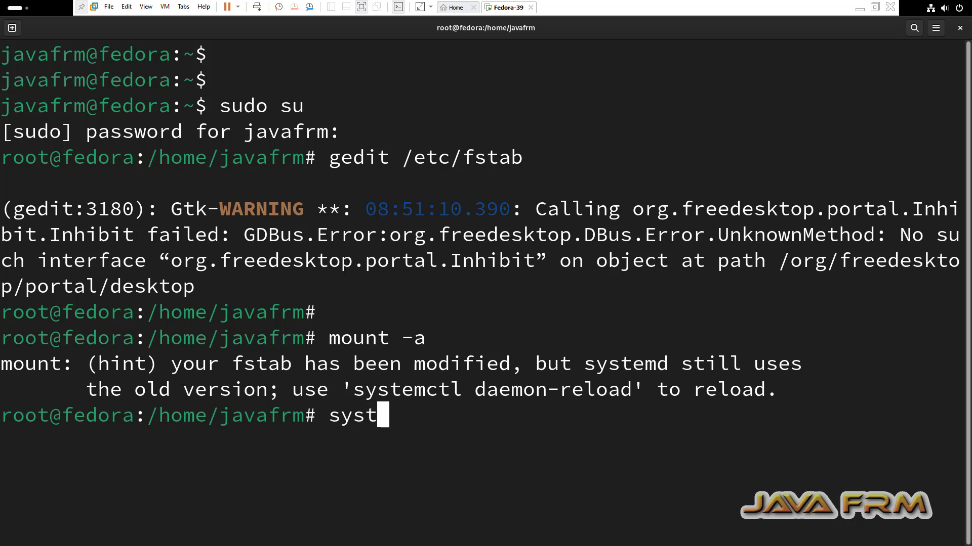
type("emctl da")
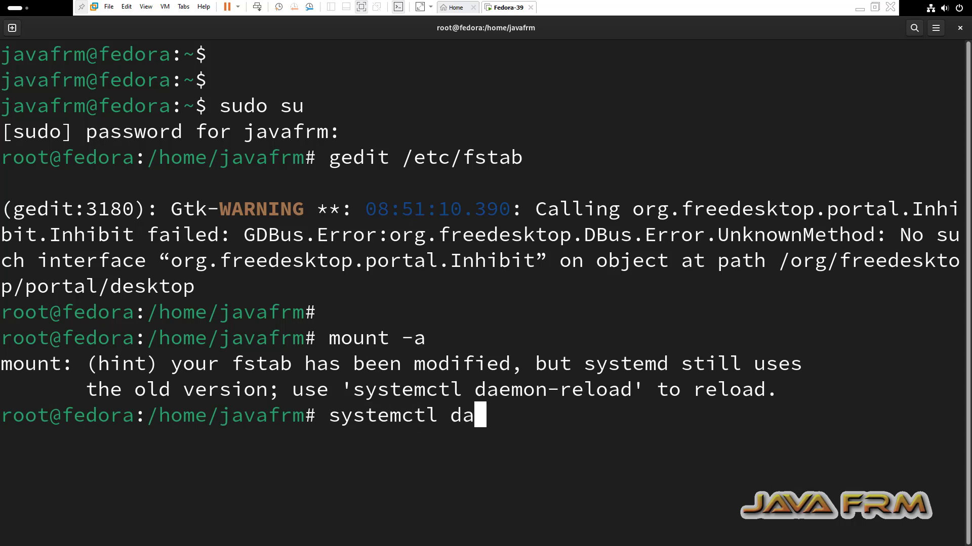
type("emon-reload")
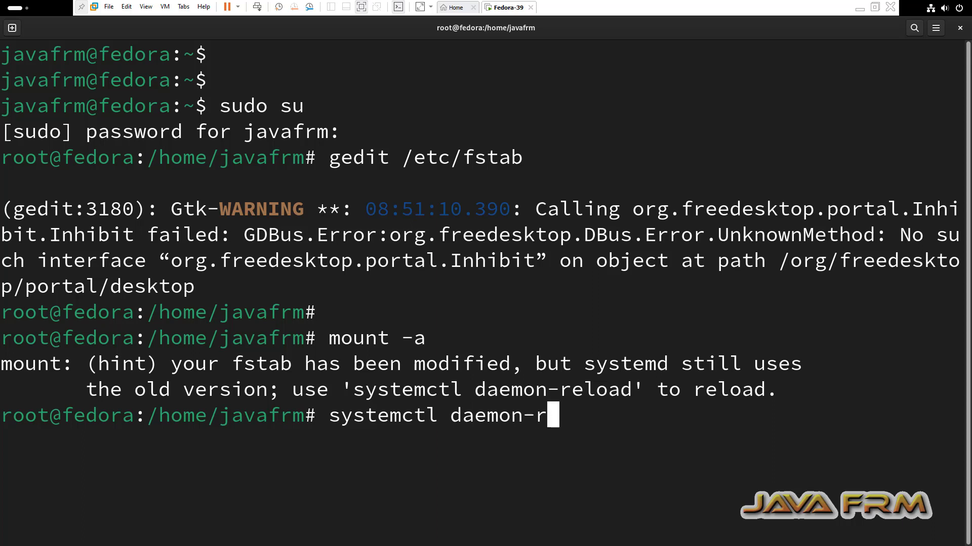
key("Return")
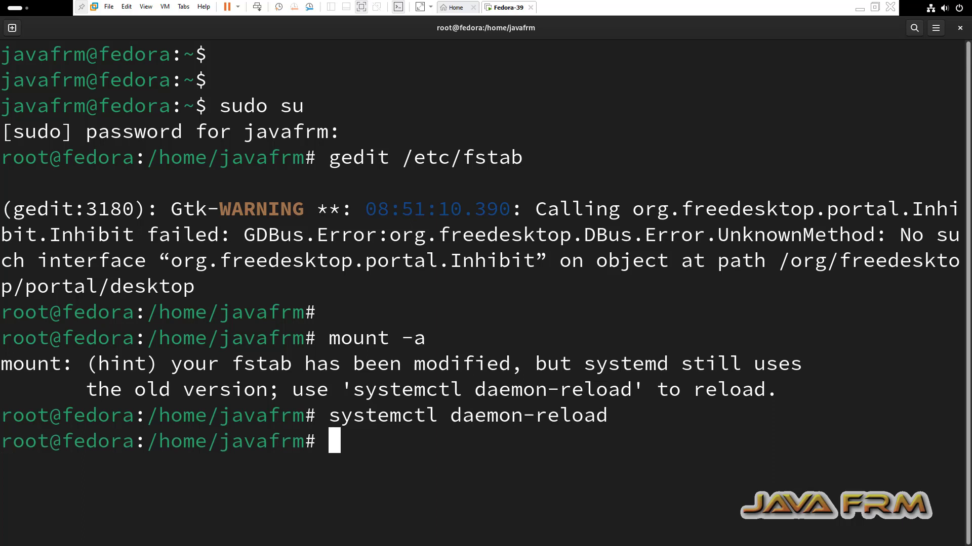
key("ctrl+shift+t")
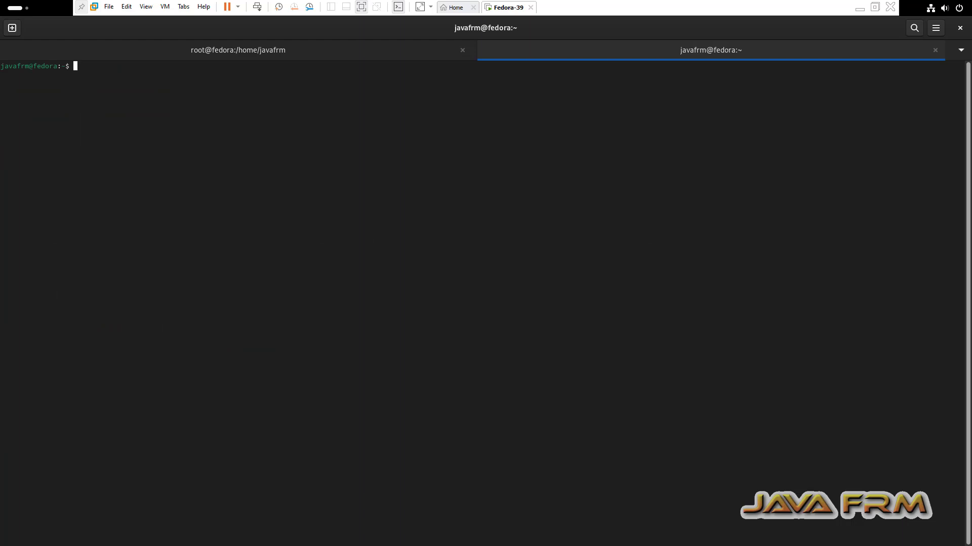
- Enlarge the terminal text and list the shared folders in /mnt/hgfs
key("ctrl+plus")
key("ctrl+plus")
key("ctrl+plus")
key("ctrl+plus")
key("ctrl+plus")
key("ctrl+plus")
key("ctrl+plus")
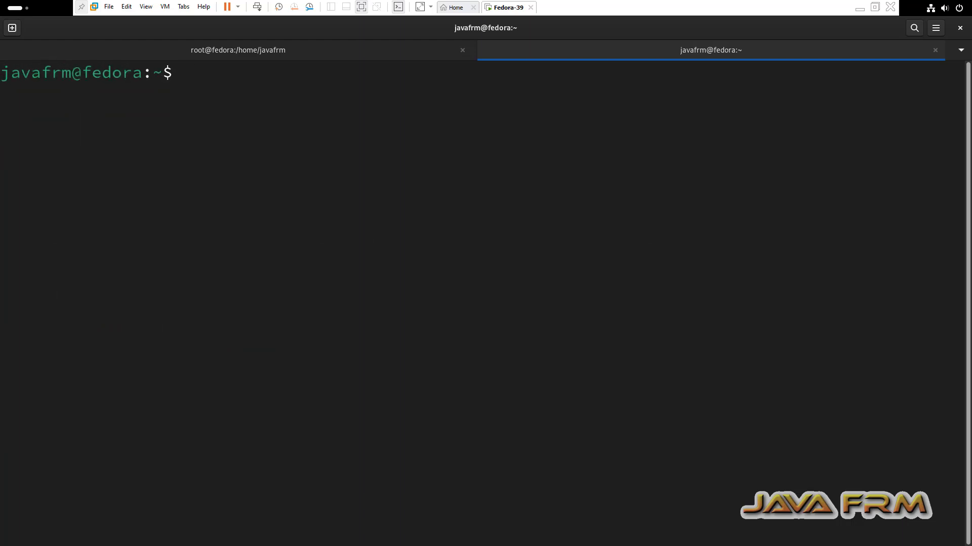
type("cd /mnt/")
key("Tab")
key("Return")
type("ls")
key("Return")
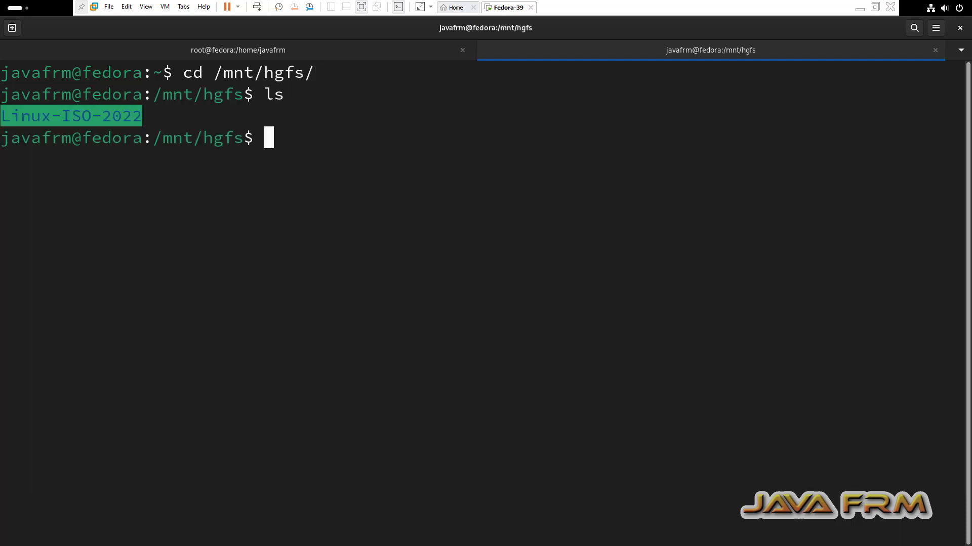
- List the ISO files inside the Linux-ISO-2022 shared folder
type("cd L")
key("Tab")
key("Return")
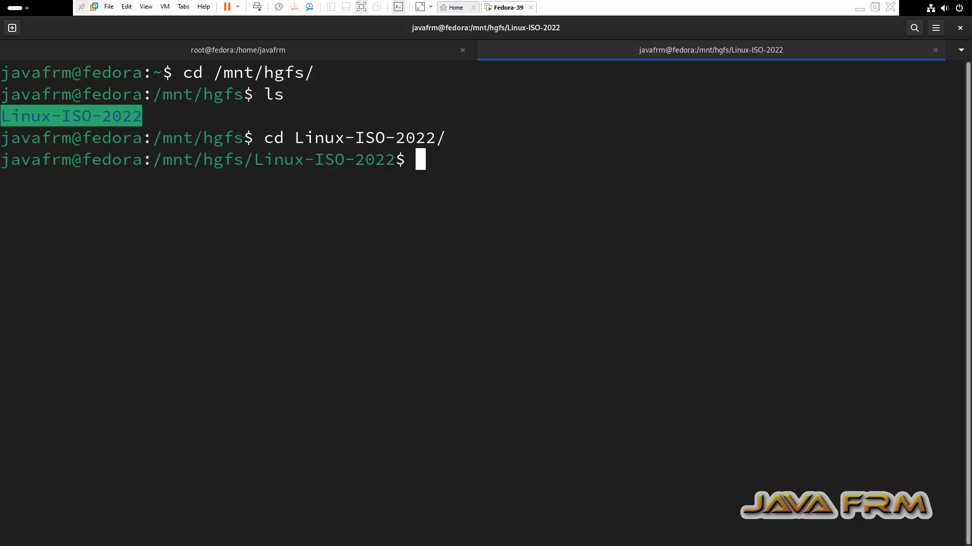
type("ls")
key("Return")
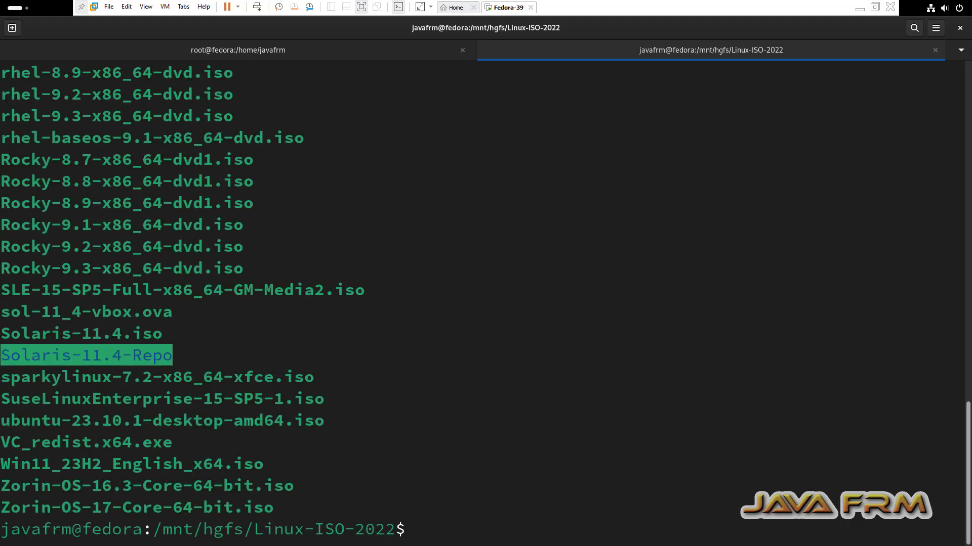
scroll(481, 303, "up", 15)
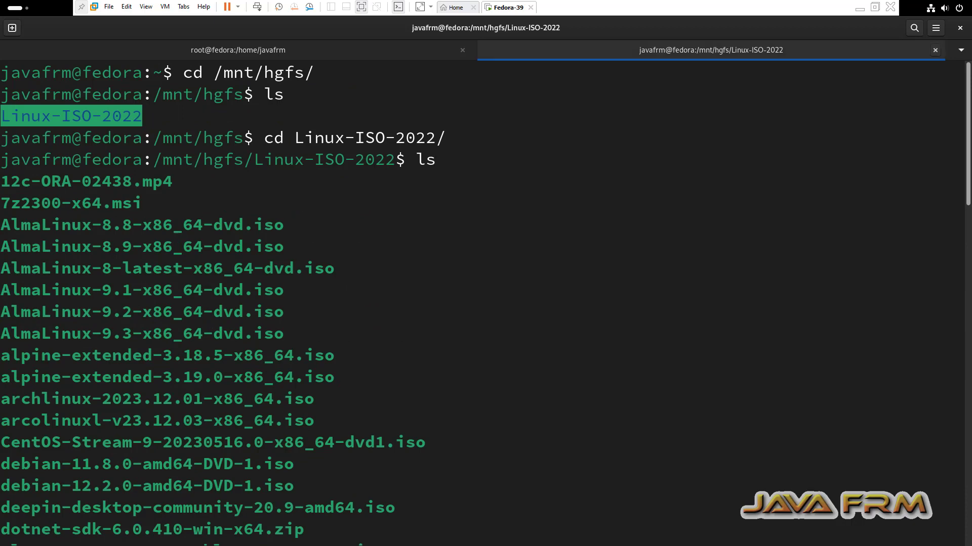
- Close both terminal tabs, confirming Close Terminal, and bring up the activities overview
left_click(935, 50)
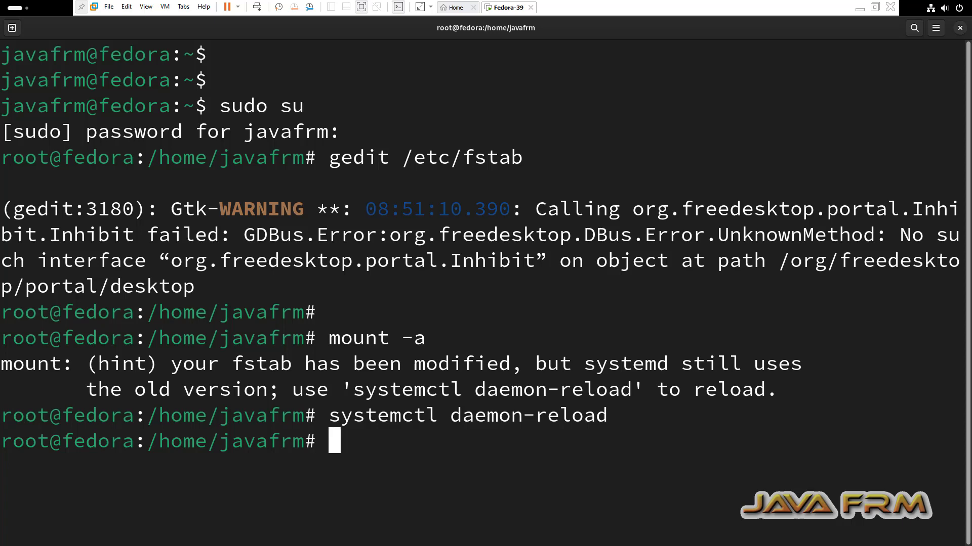
left_click(959, 28)
key("Return")
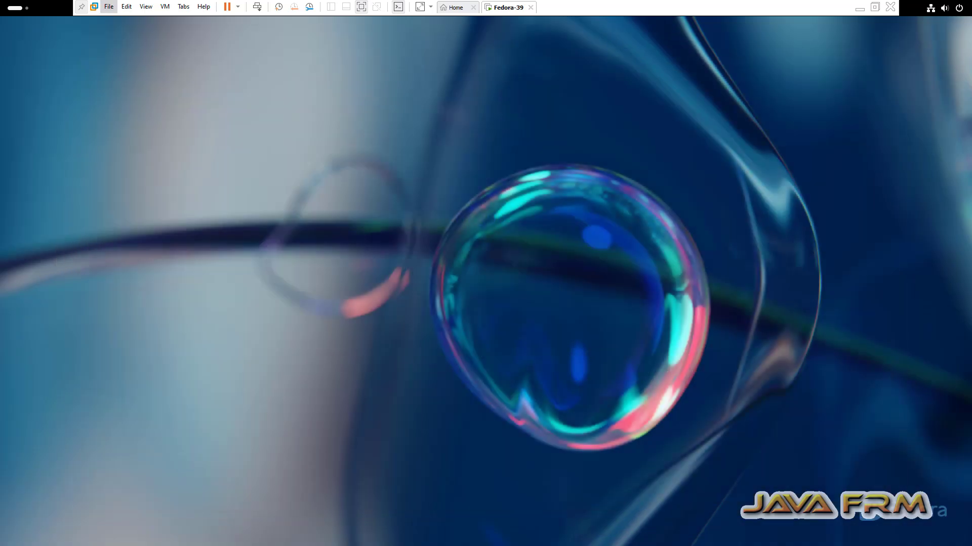
left_click(19, 7)
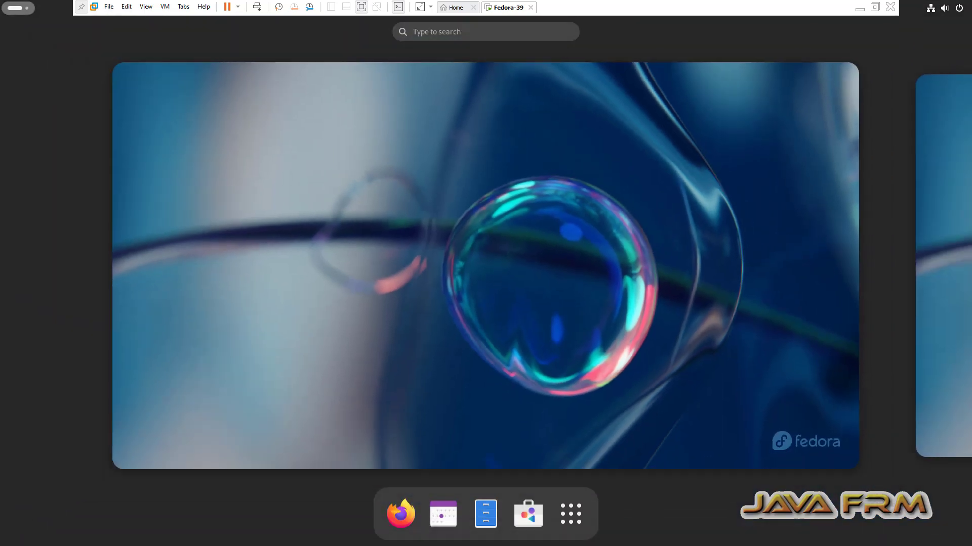